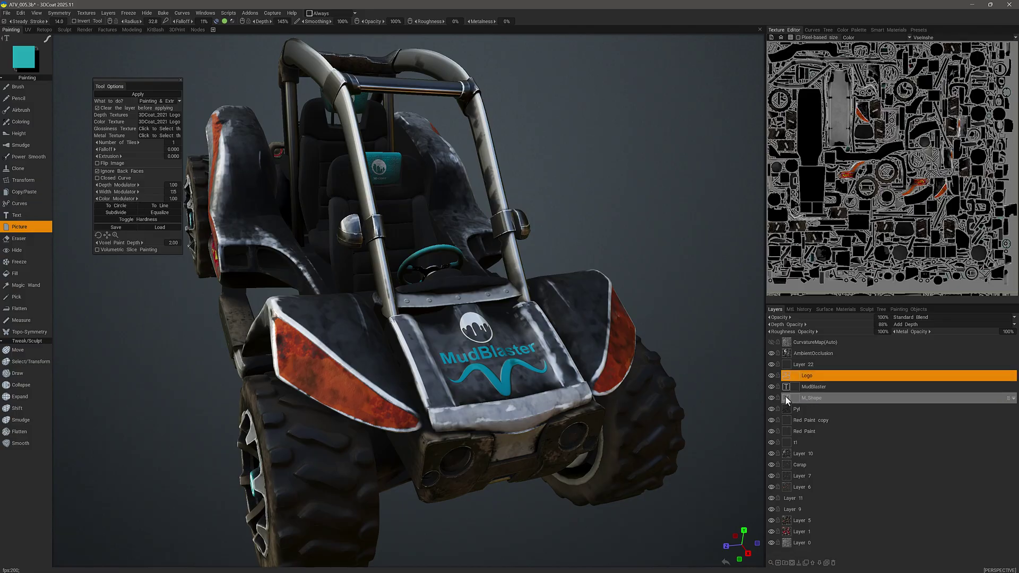
Reopen the editable Logo, MudBlaster and M_Shape layers in turn, finishing on the Logo layer.
click(824, 378)
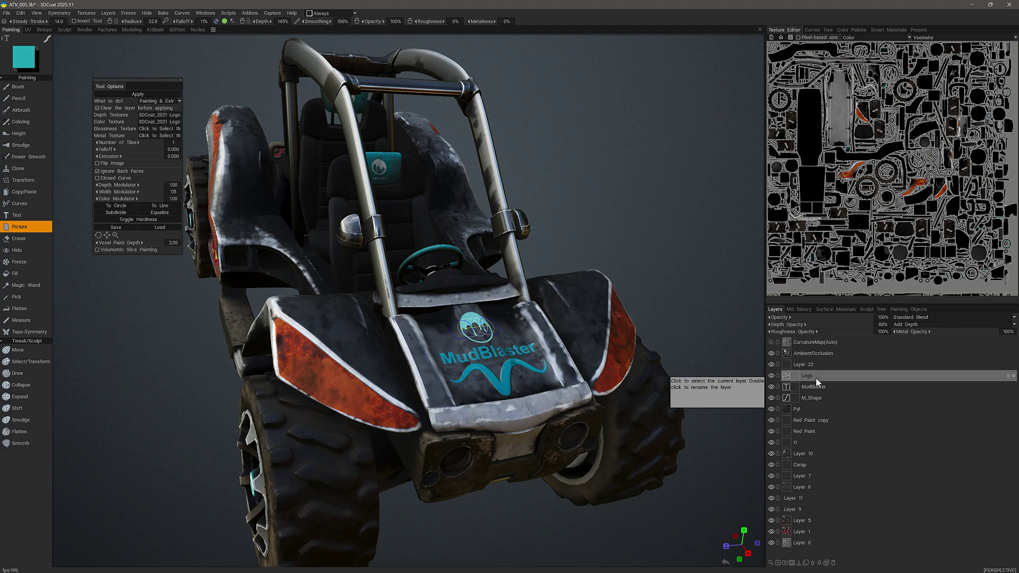
click(786, 387)
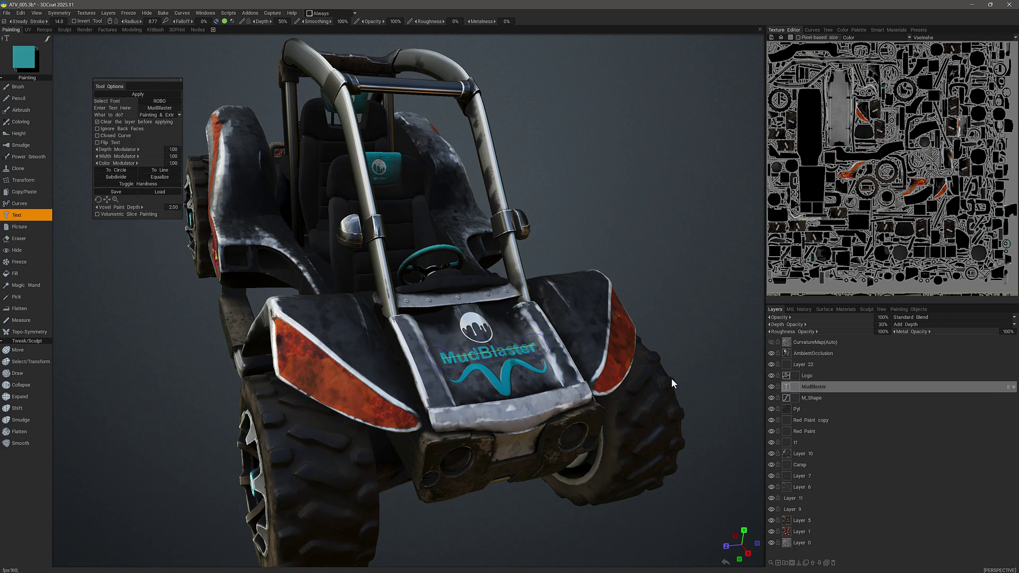
click(788, 397)
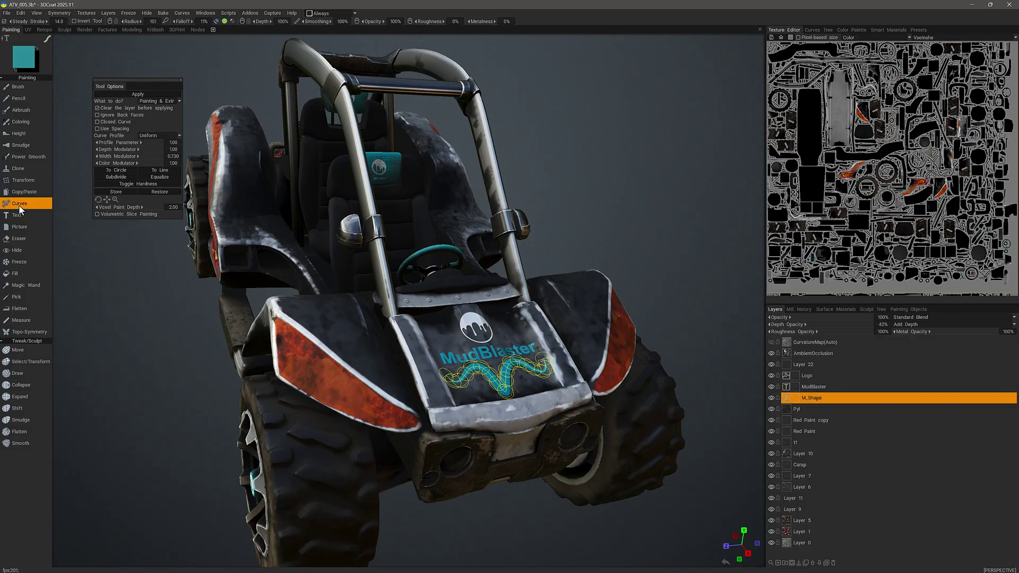
click(786, 375)
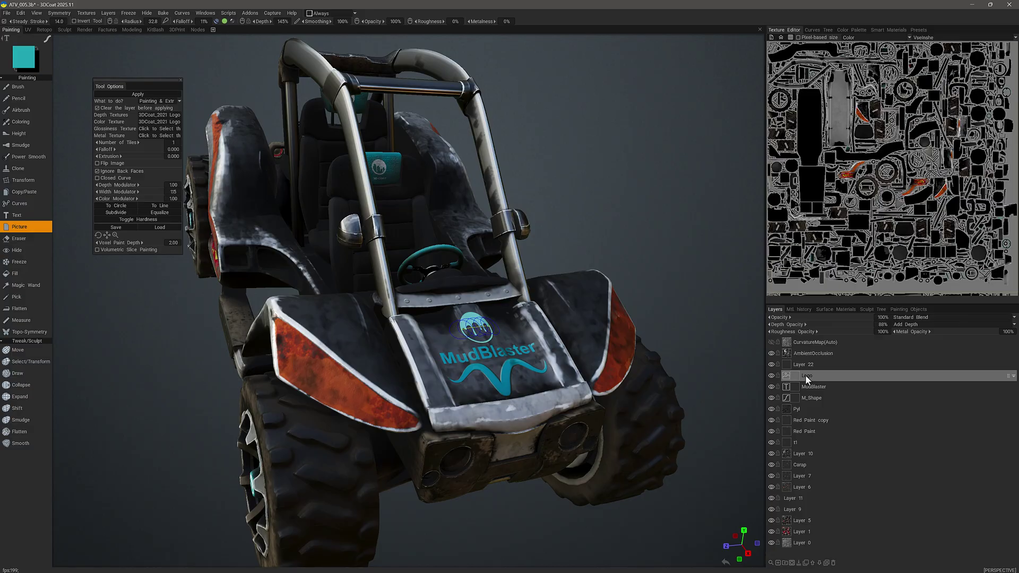
Shift the logo slightly on the hood above the MudBlaster text and apply it to its layer.
alt+drag(536, 366, 419, 375)
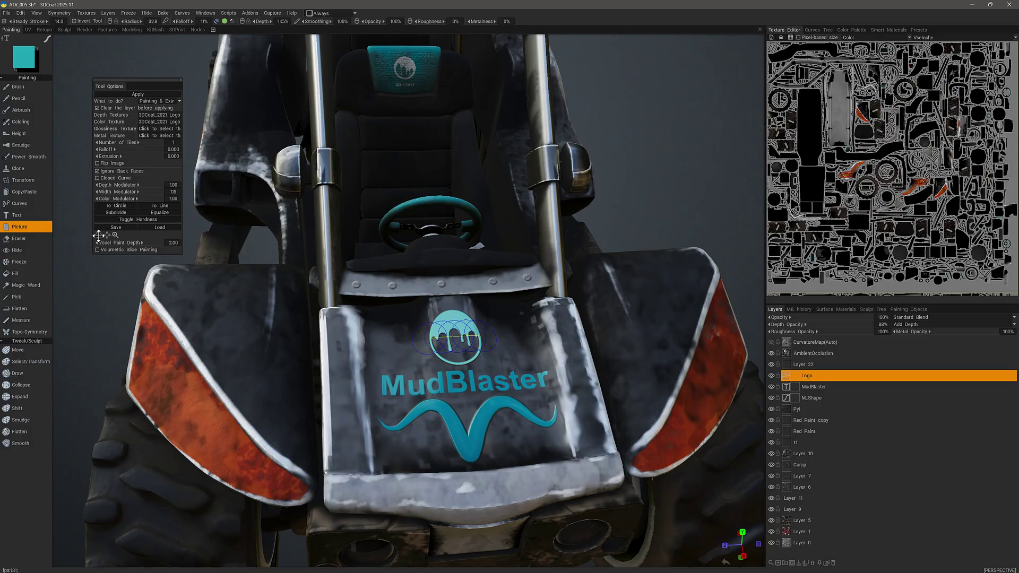
mouse_move(105, 235)
mouse_down()
mouse_move(154, 271)
mouse_move(158, 238)
mouse_move(121, 264)
mouse_move(82, 262)
mouse_move(49, 245)
mouse_move(124, 254)
mouse_move(117, 239)
mouse_move(120, 259)
mouse_move(113, 250)
mouse_up()
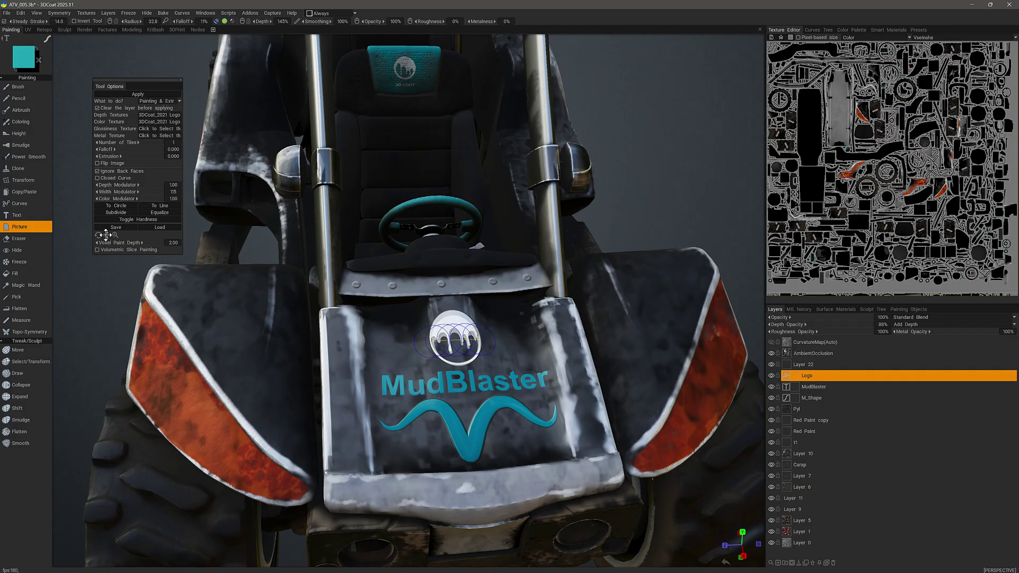
mouse_move(105, 235)
mouse_down()
mouse_move(126, 251)
mouse_move(154, 231)
mouse_move(138, 255)
mouse_move(84, 234)
mouse_move(36, 232)
mouse_move(125, 235)
mouse_move(69, 232)
mouse_move(102, 237)
mouse_up()
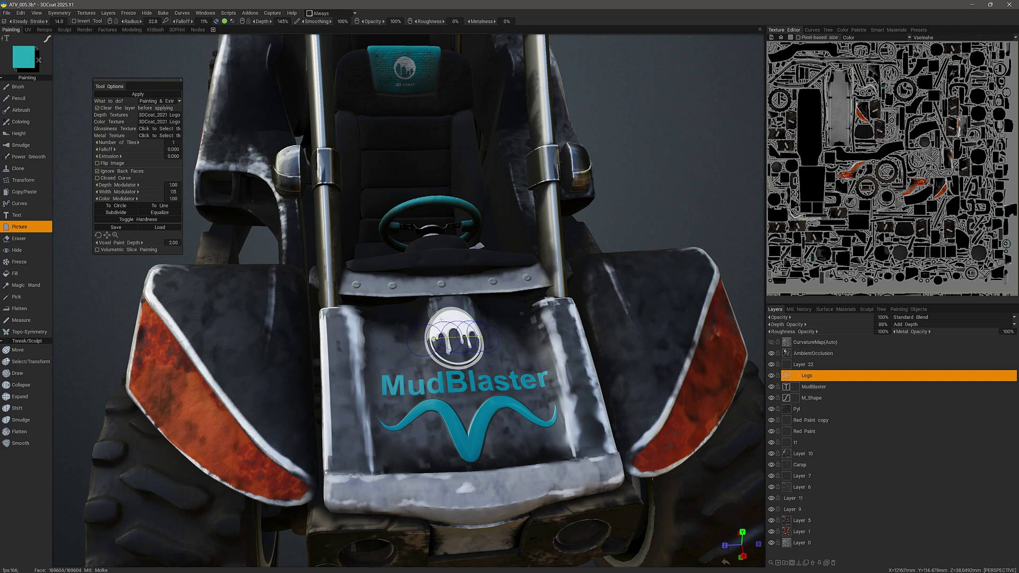
alt+drag(390, 368, 381, 370)
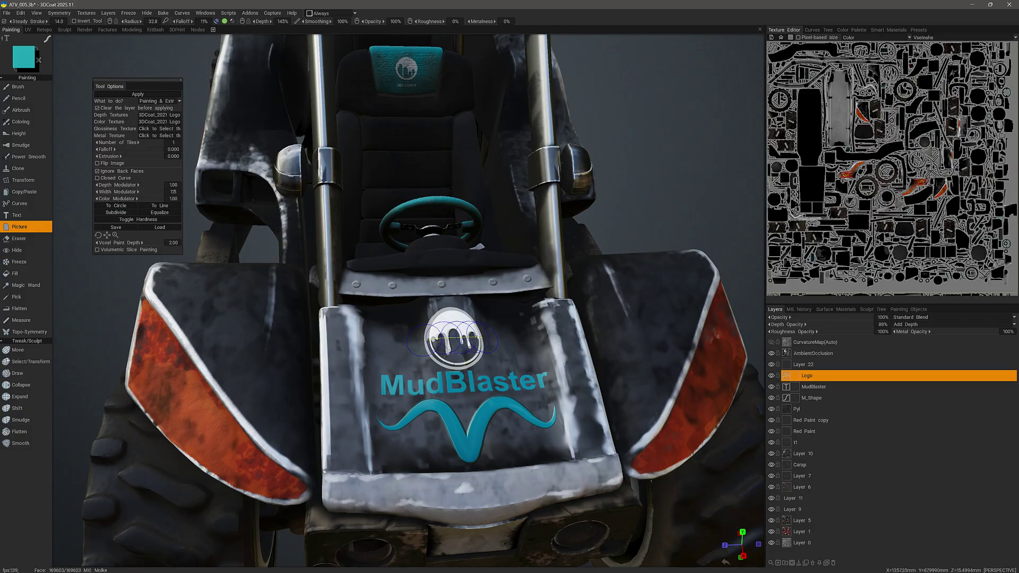
click(138, 94)
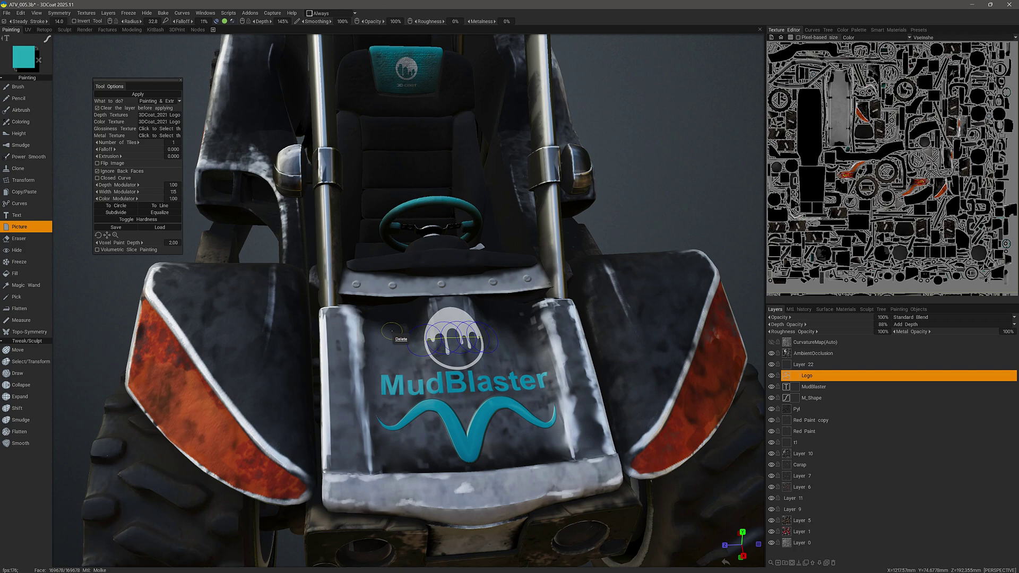
Nudge the hood logo's curve and equalize the spacing of its points.
click(216, 22)
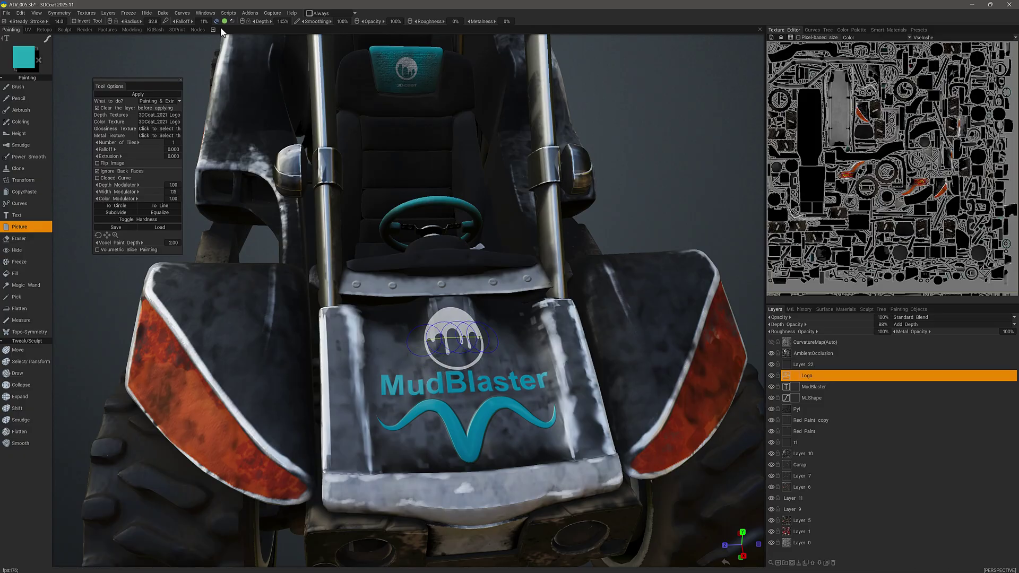
mouse_move(225, 24)
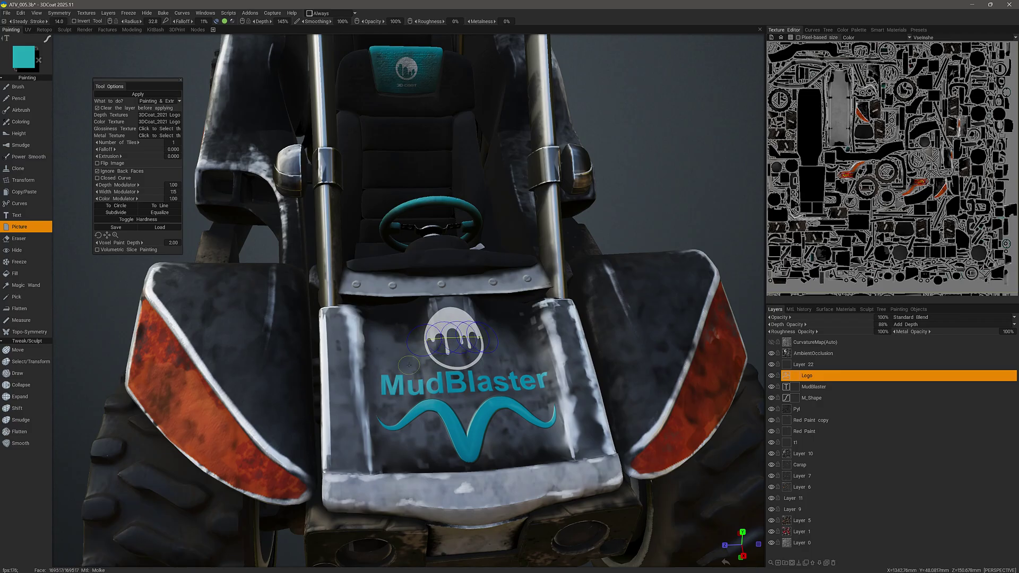
drag(105, 236, 104, 233)
alt+drag(313, 336, 372, 361)
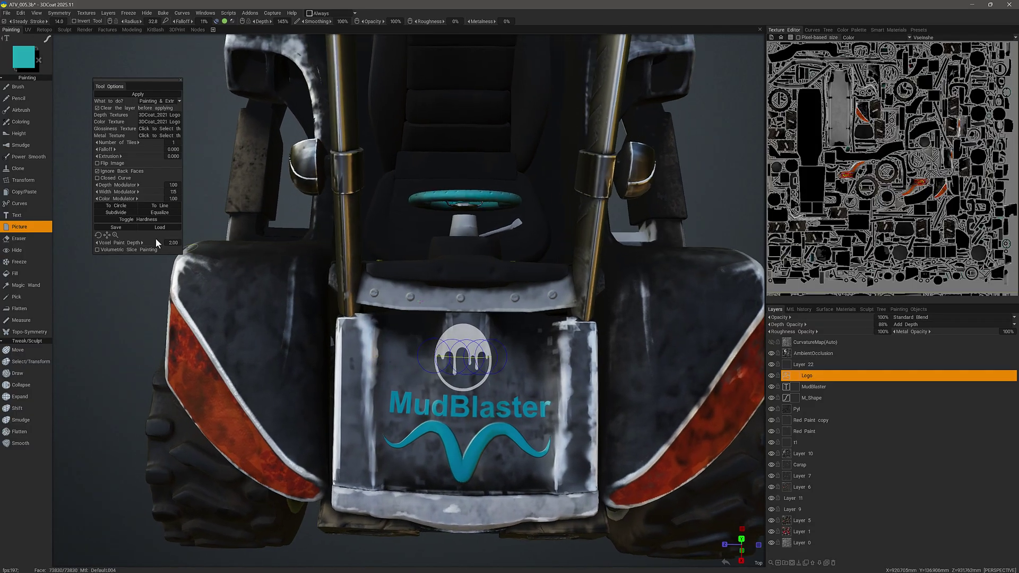
click(159, 212)
Try flipping the logo image and switching it back, set its falloff to 0.045, and try 4 tiles before returning to 1.
middle_drag(366, 318, 318, 329)
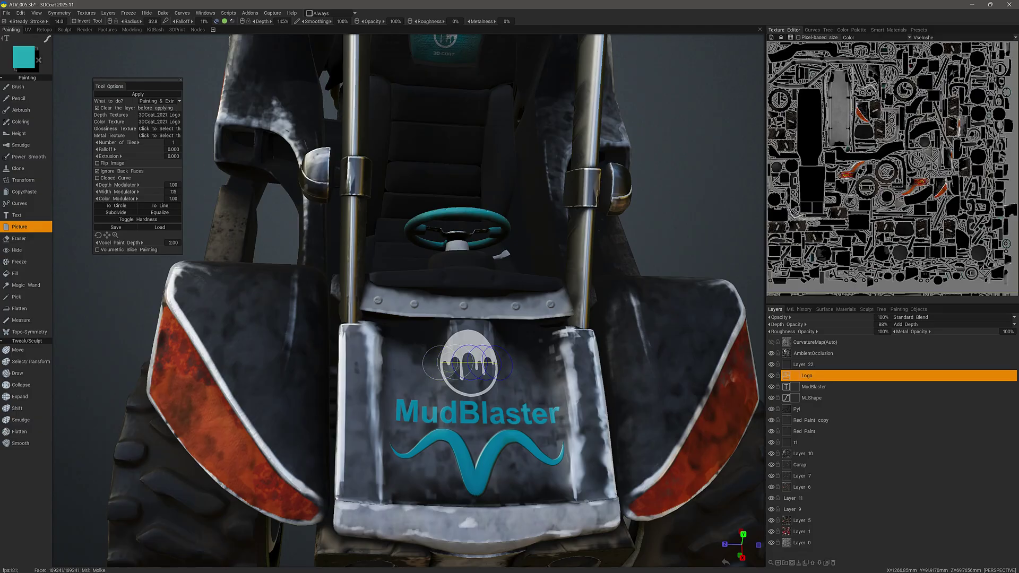
click(99, 165)
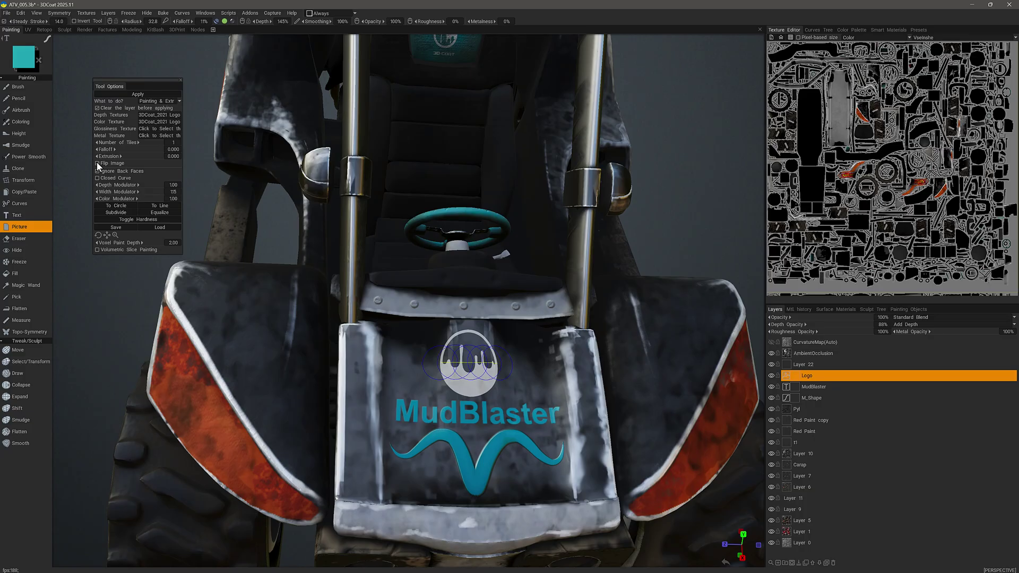
click(99, 165)
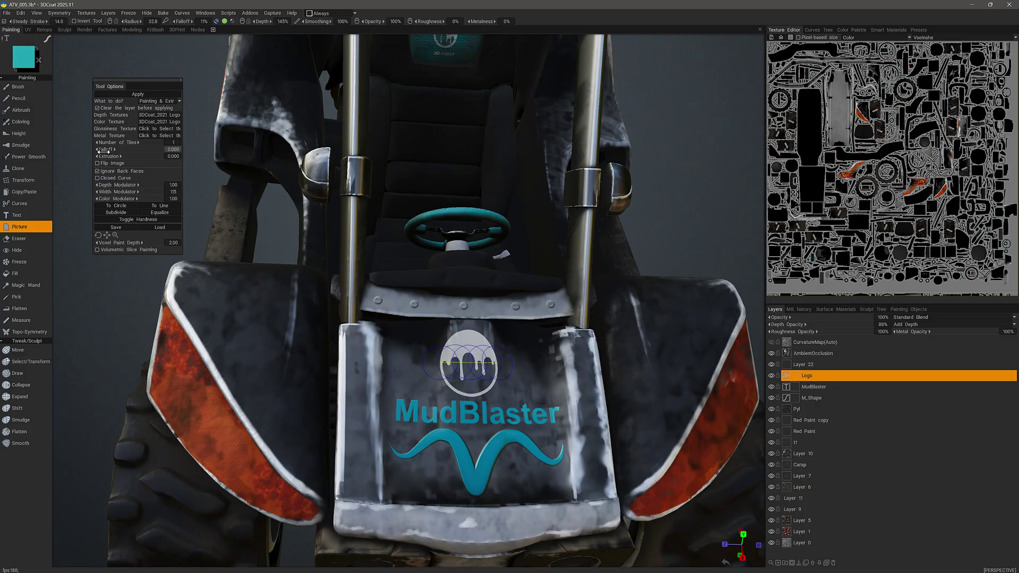
drag(108, 149, 131, 142)
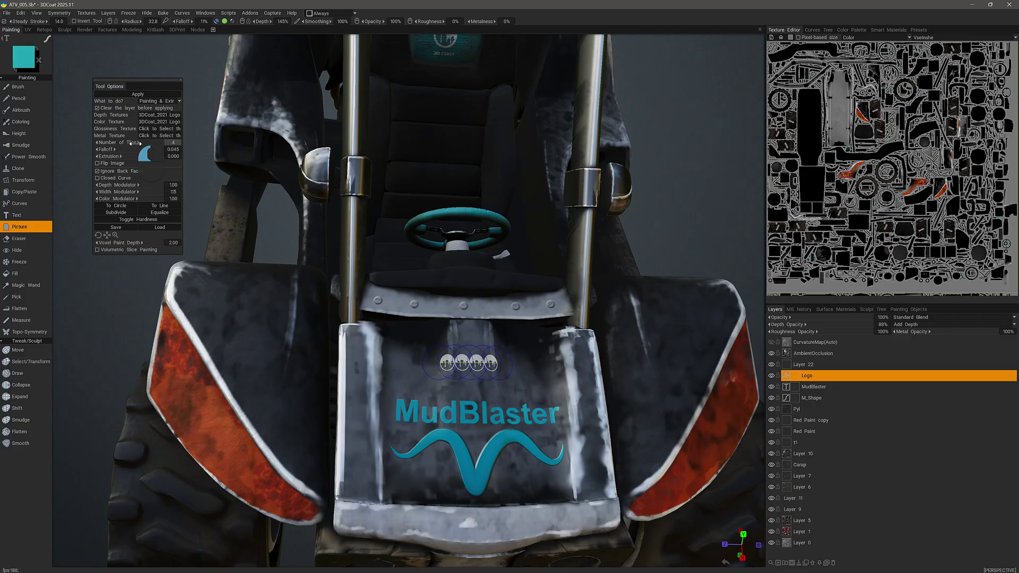
drag(133, 142, 115, 141)
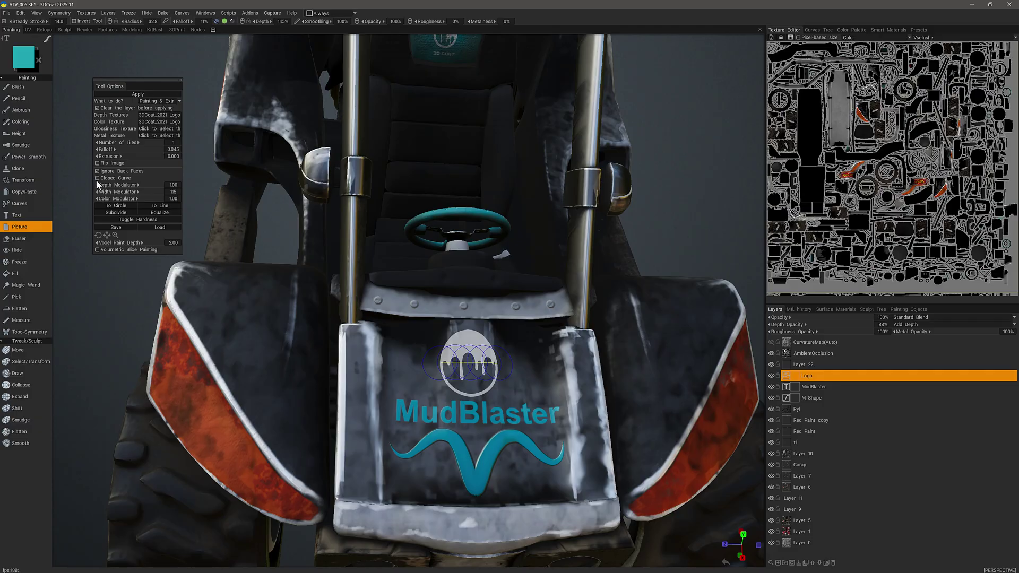
Apply the logo picture on the hood and exit its curve editing.
alt+drag(340, 425, 428, 364)
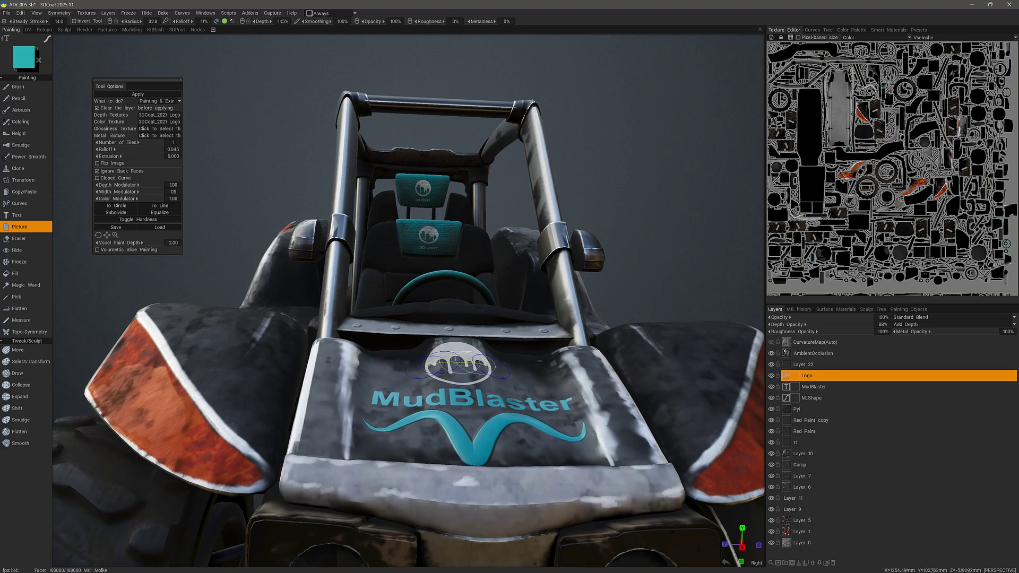
alt+drag(354, 363, 378, 349)
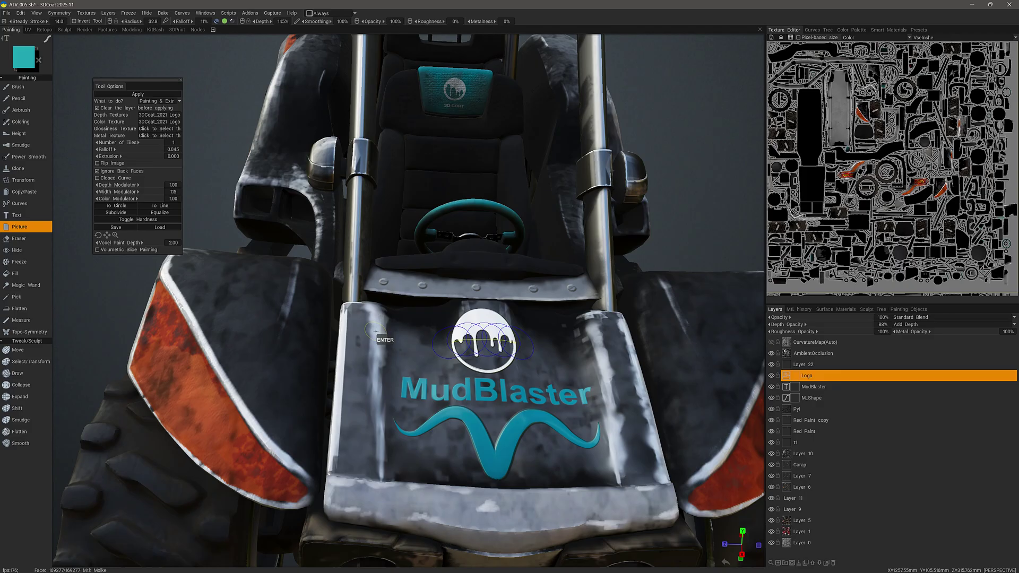
alt+drag(374, 329, 402, 370)
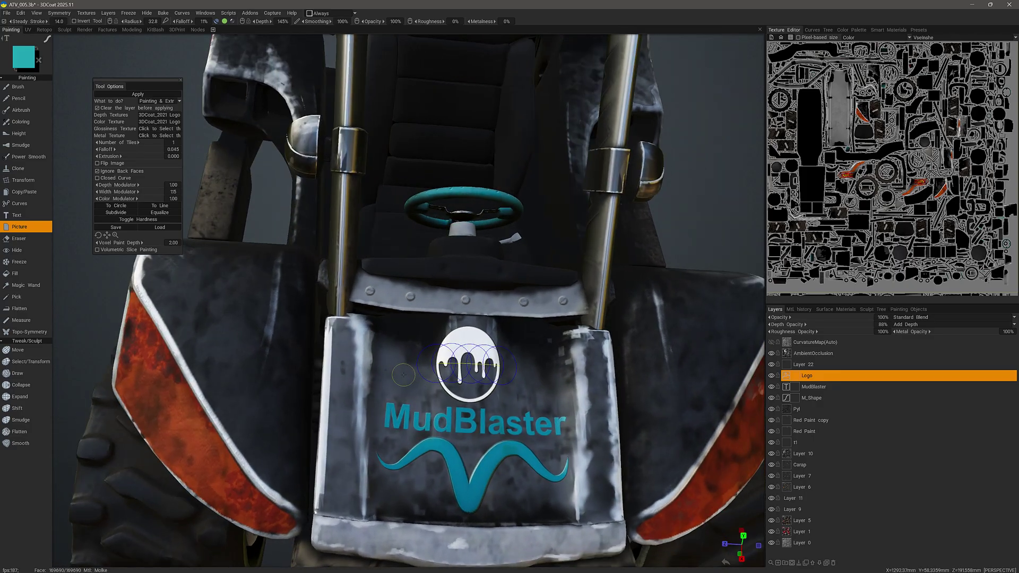
key(Escape)
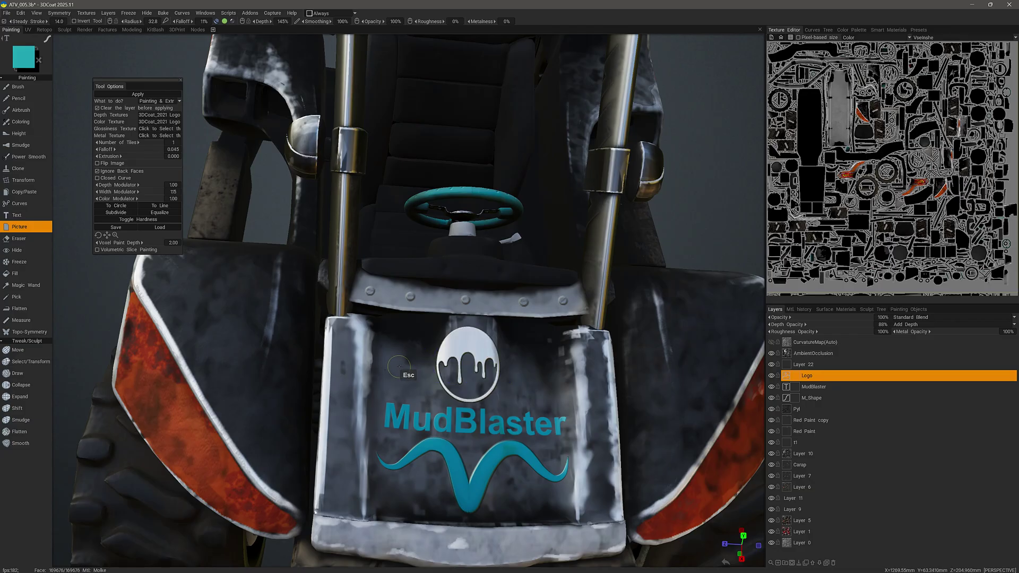
Reopen the Logo layer's curve on the hood to inspect it, and leave editing again.
alt+drag(396, 368, 420, 351)
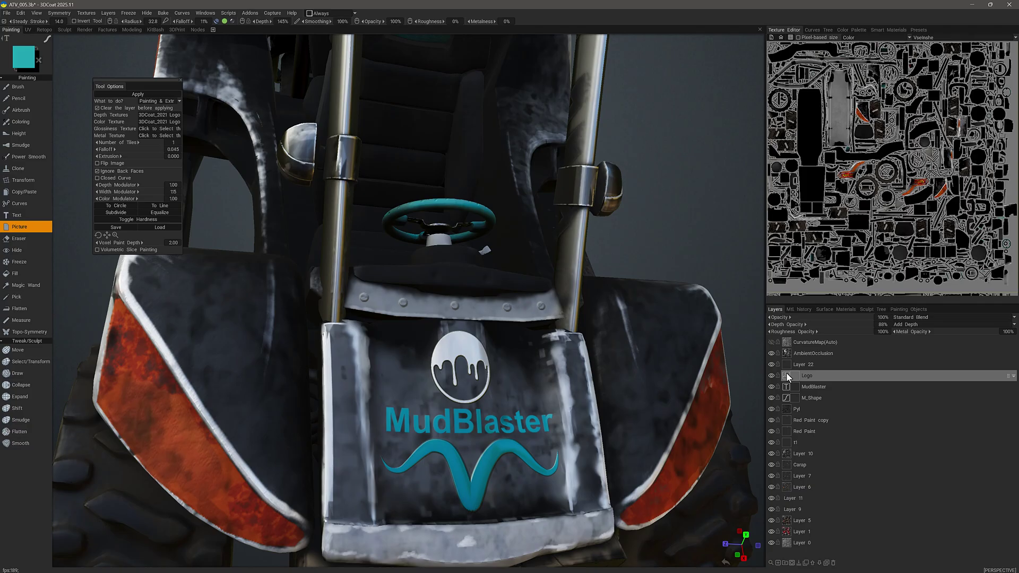
click(786, 378)
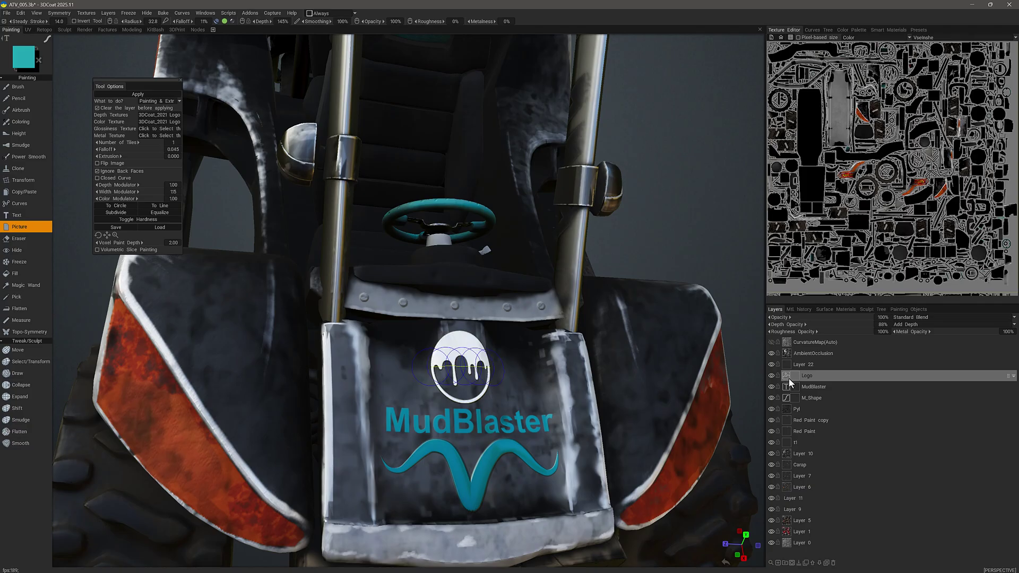
mouse_move(463, 355)
alt+mouse_down()
mouse_move(423, 342)
mouse_move(437, 366)
mouse_move(452, 366)
alt+mouse_up()
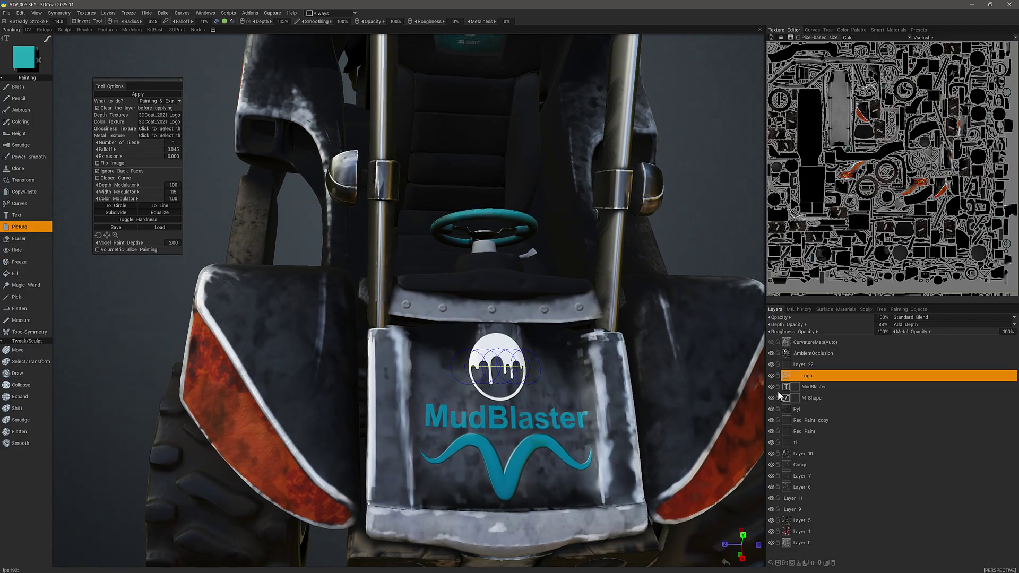
key(Escape)
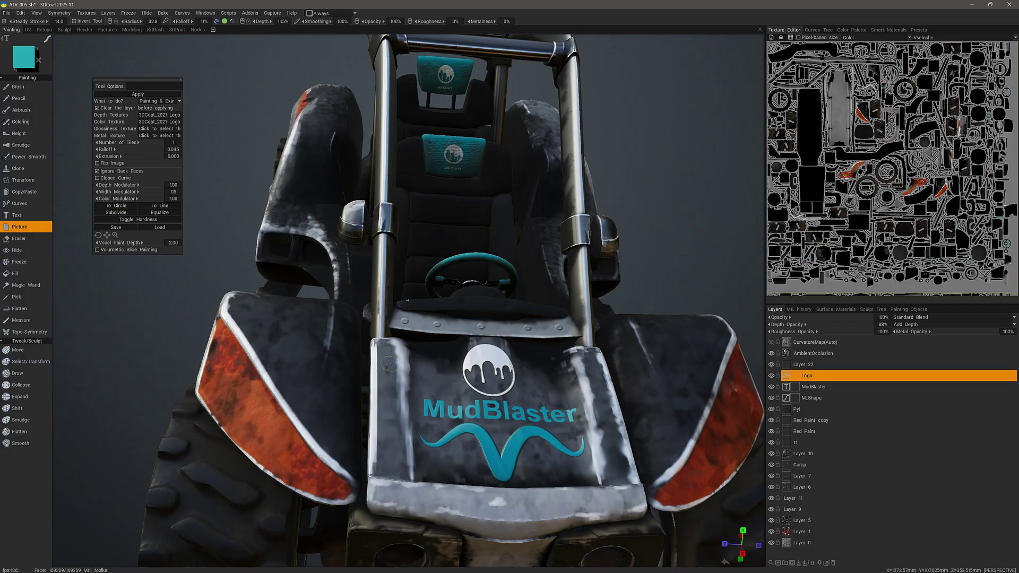
Hide the Logo layer and add a new layer above it.
alt+drag(398, 378, 469, 410)
alt+right_drag(469, 409, 460, 402)
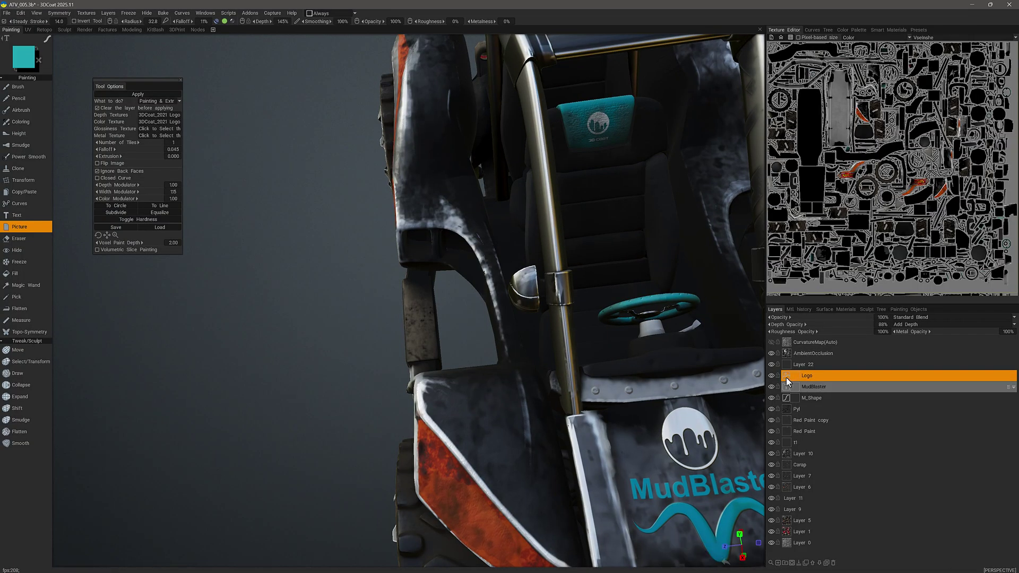
click(772, 375)
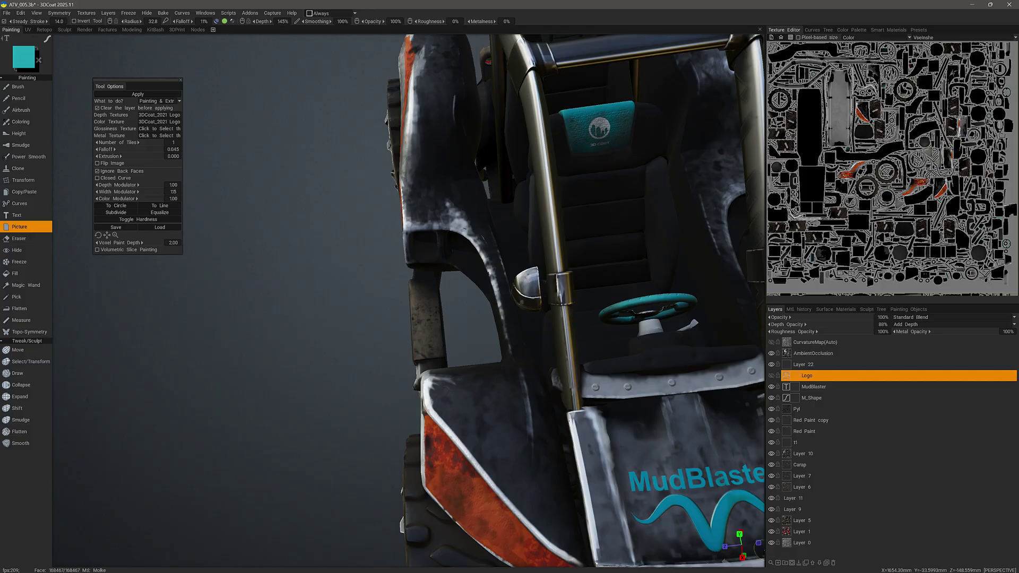
click(779, 564)
Place curve points across the upper part of the front fender to lay the logo picture above its orange panel.
alt+drag(367, 340, 452, 414)
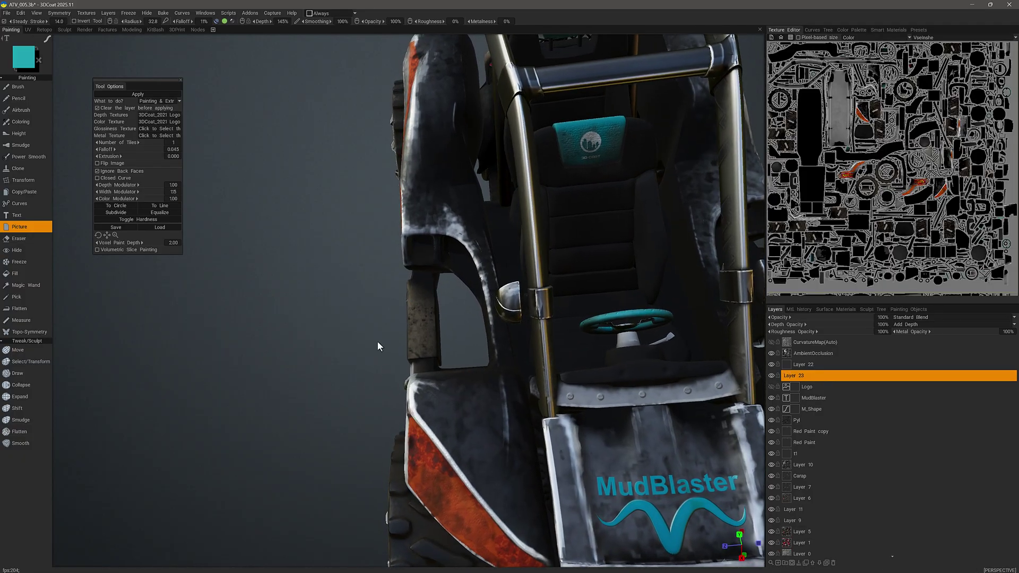
alt+drag(454, 436, 466, 423)
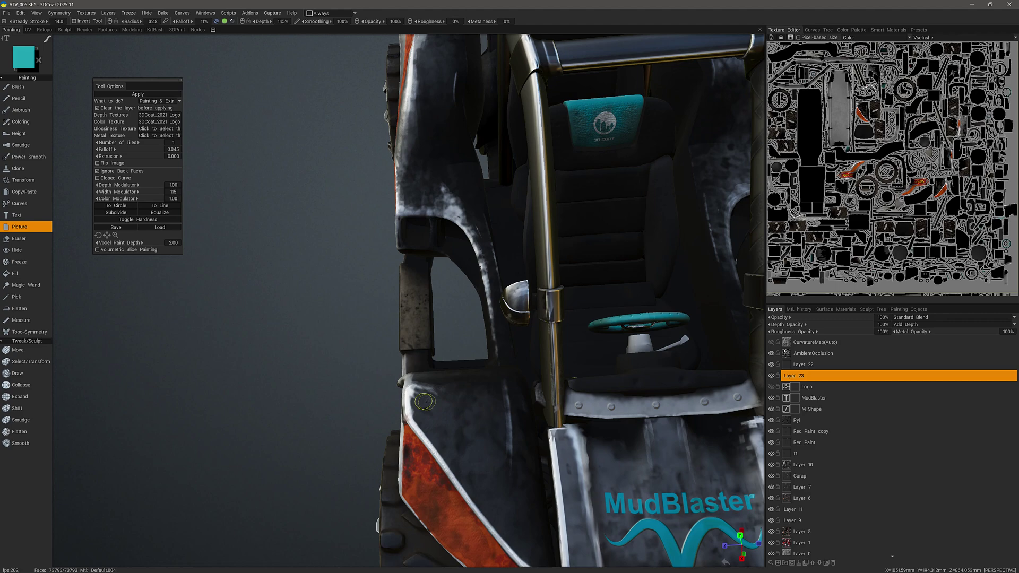
mouse_move(463, 406)
alt+mouse_down()
mouse_move(445, 400)
mouse_move(455, 423)
alt+mouse_up()
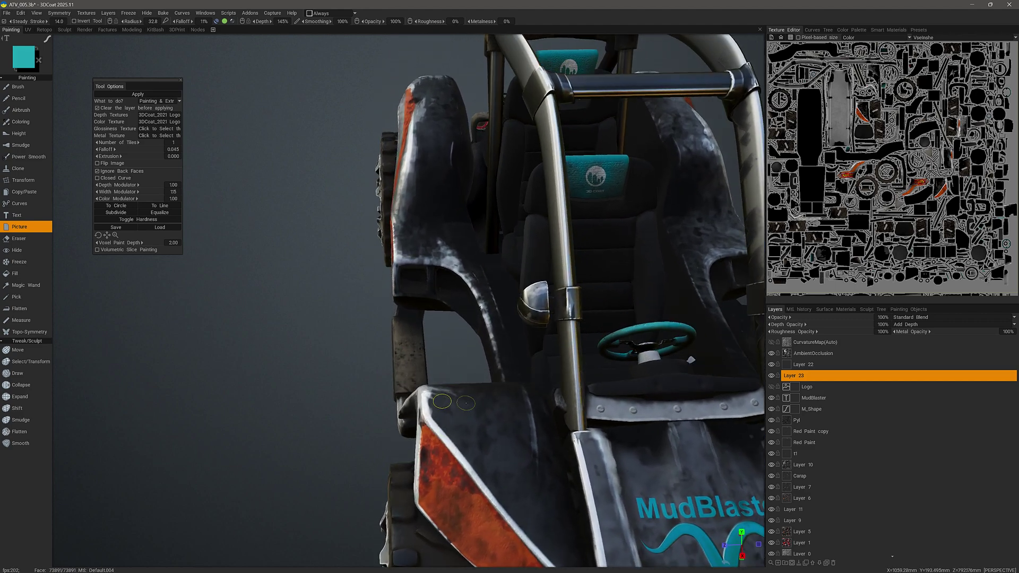
click(444, 401)
click(472, 403)
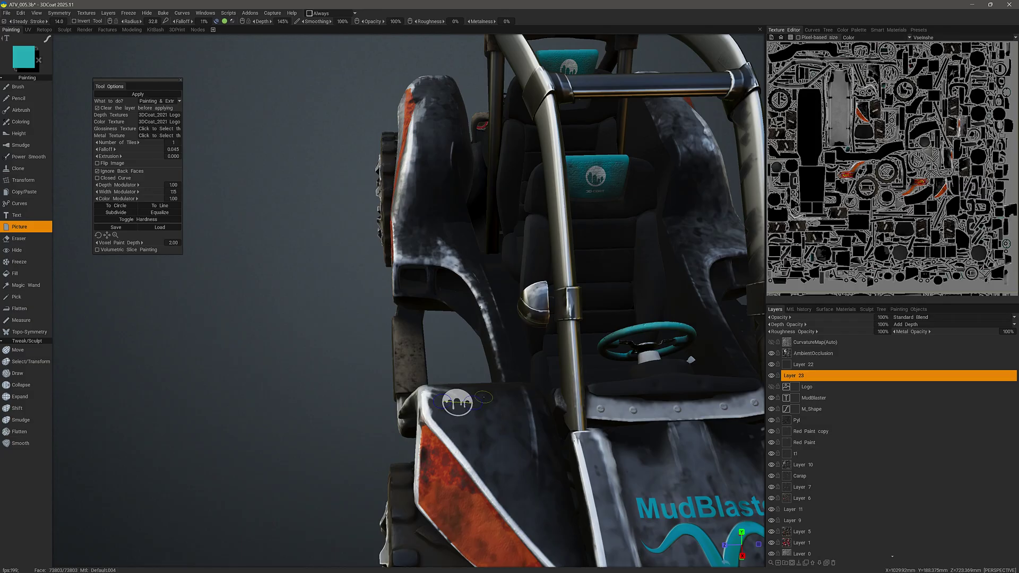
click(504, 403)
Adjust the end points of the fender logo's curve to level, enlarge and reposition the picture.
alt+drag(545, 492, 494, 461)
alt+middle_drag(451, 520, 449, 461)
alt+drag(450, 460, 471, 419)
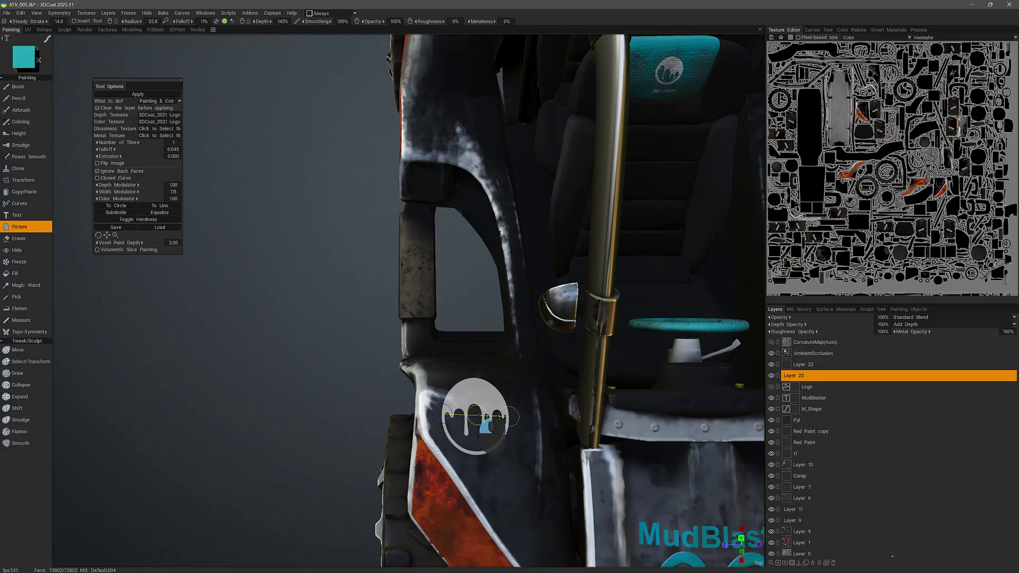
mouse_move(509, 417)
mouse_down()
mouse_move(510, 402)
mouse_move(509, 412)
mouse_up()
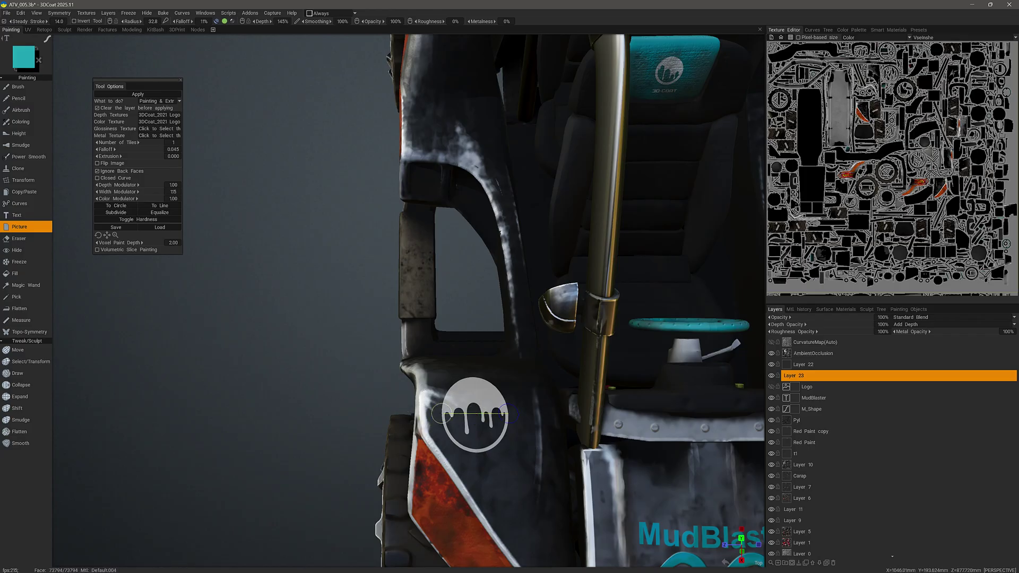
mouse_move(442, 414)
mouse_down()
mouse_move(456, 441)
mouse_move(444, 413)
mouse_up()
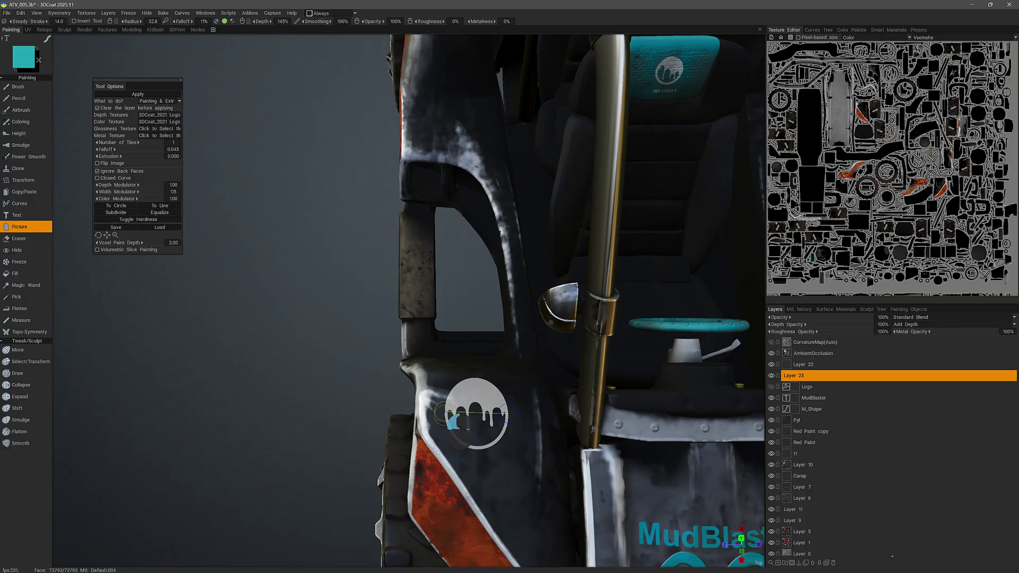
mouse_move(508, 415)
mouse_down()
mouse_move(511, 434)
mouse_move(517, 411)
mouse_up()
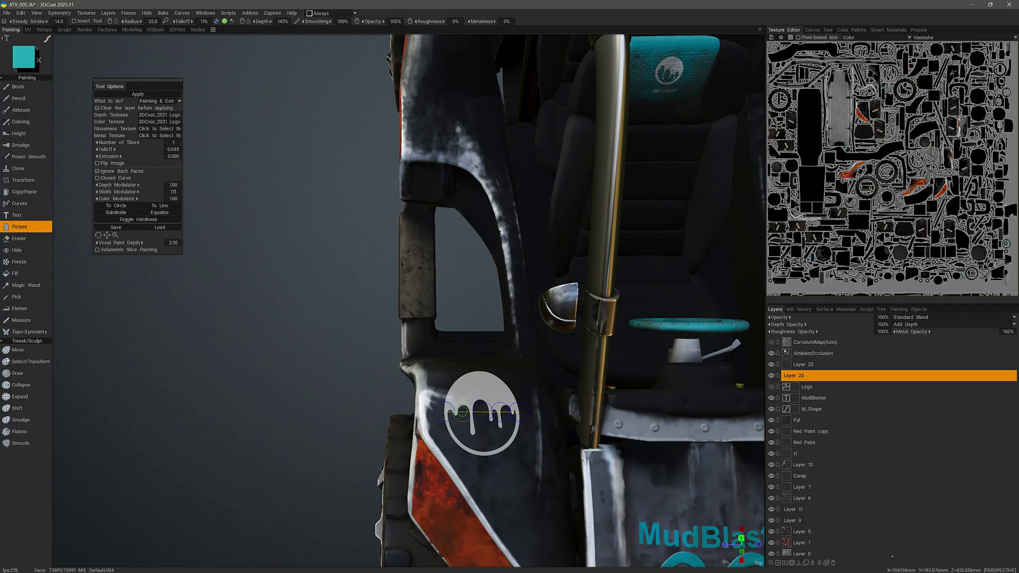
Straighten the fender logo's curve into a line and bend it at its middle to warp the picture.
click(160, 206)
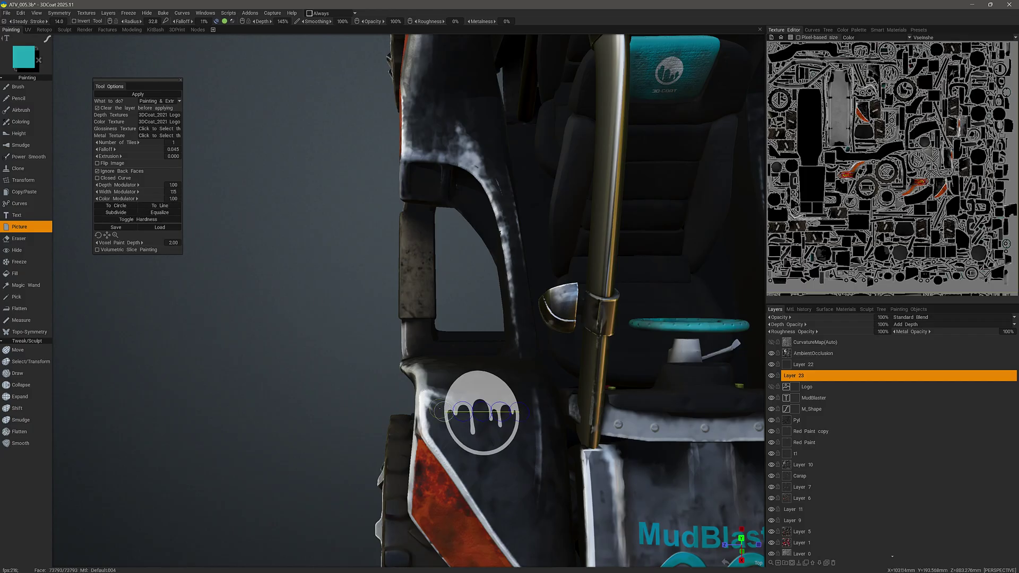
alt+drag(508, 484, 548, 492)
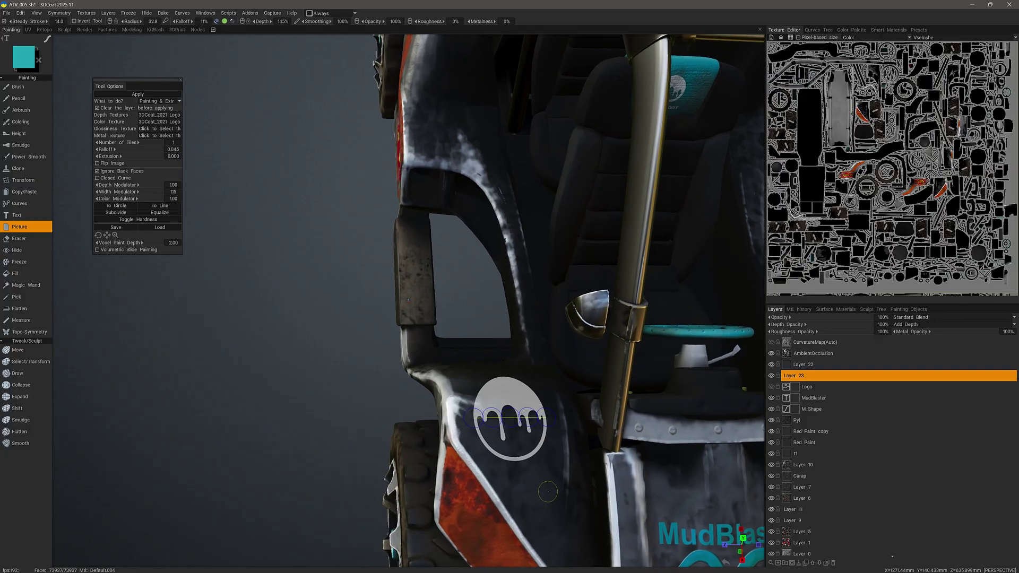
middle_drag(548, 492, 505, 448)
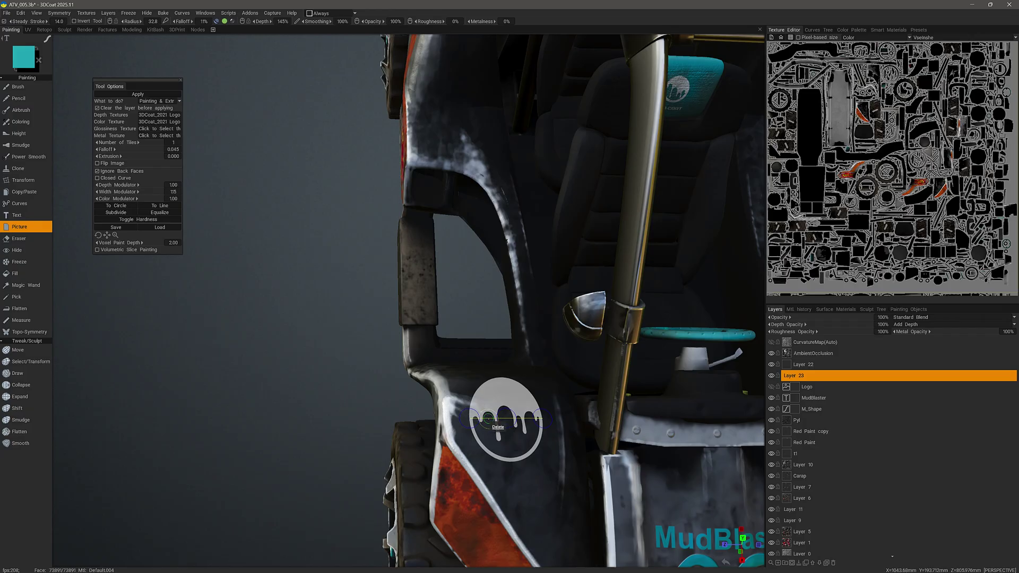
drag(508, 422, 515, 433)
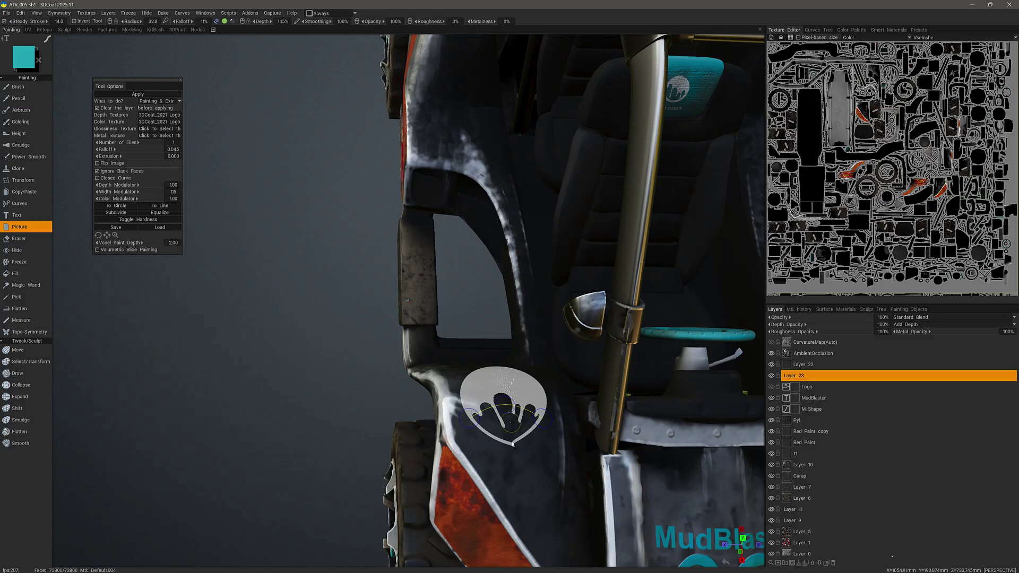
alt+drag(408, 300, 415, 320)
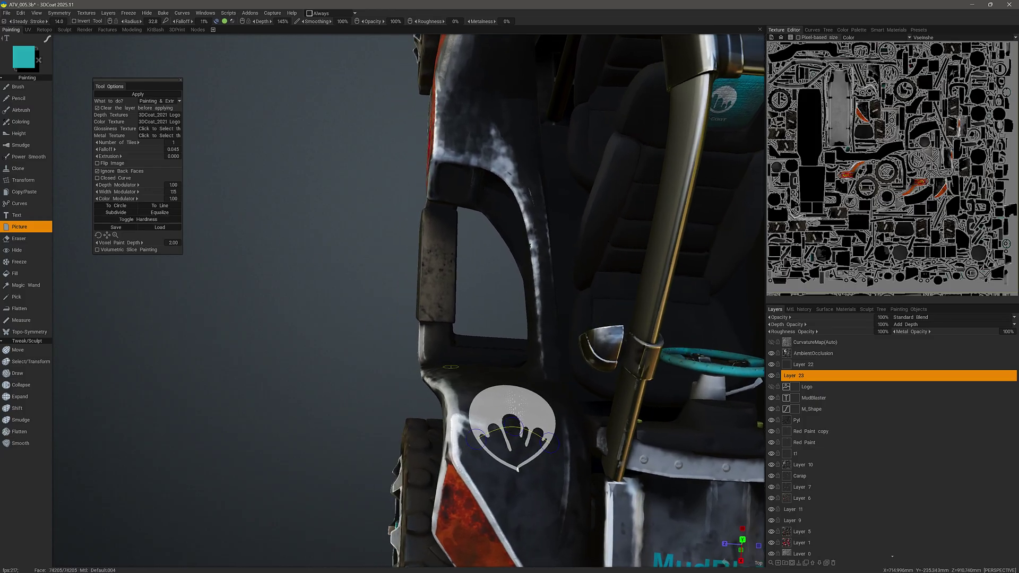
Toggle the hardness of the fender curve's middle point to form a sharp corner, and toggle it back to smooth.
click(138, 219)
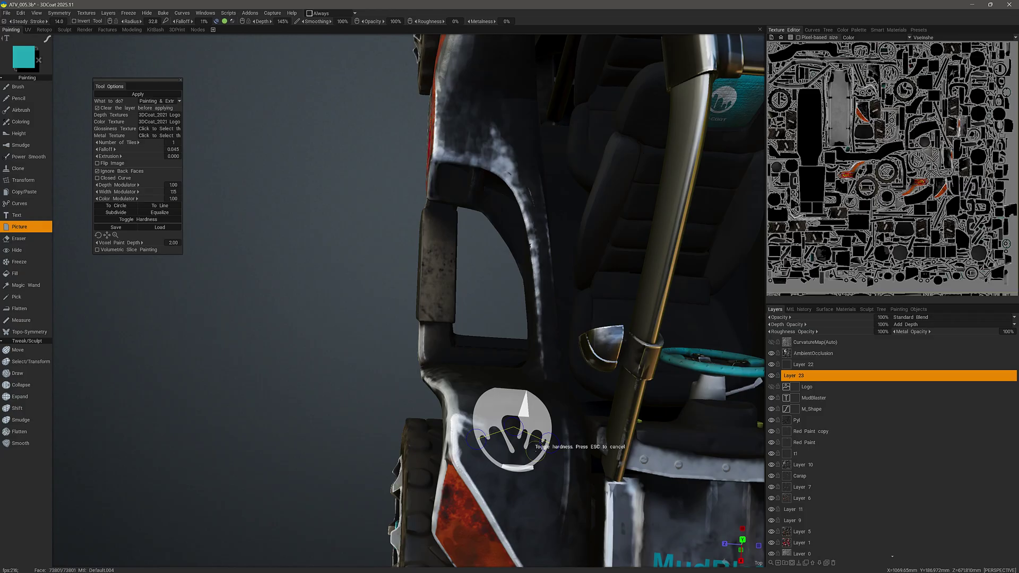
click(533, 438)
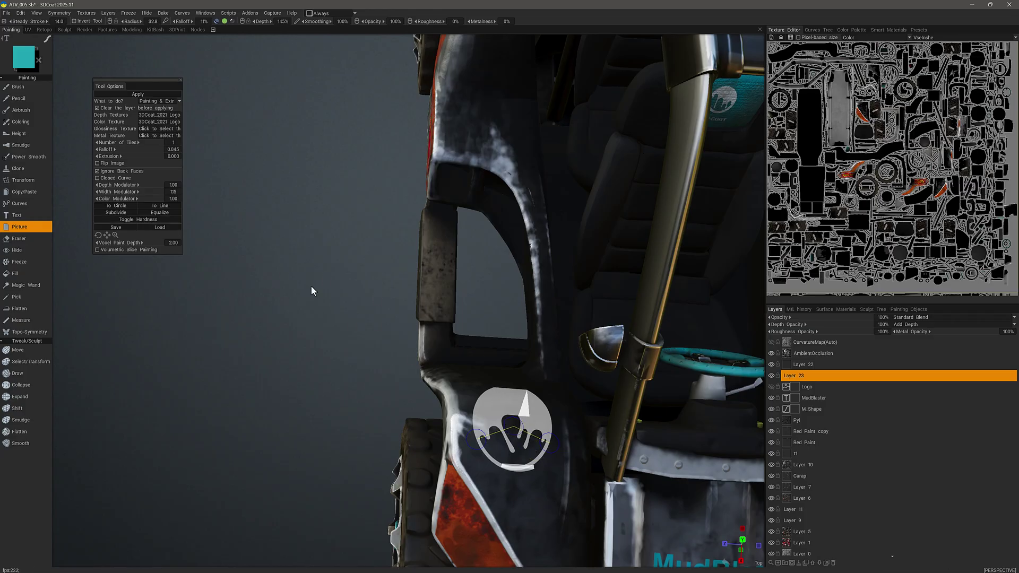
click(139, 219)
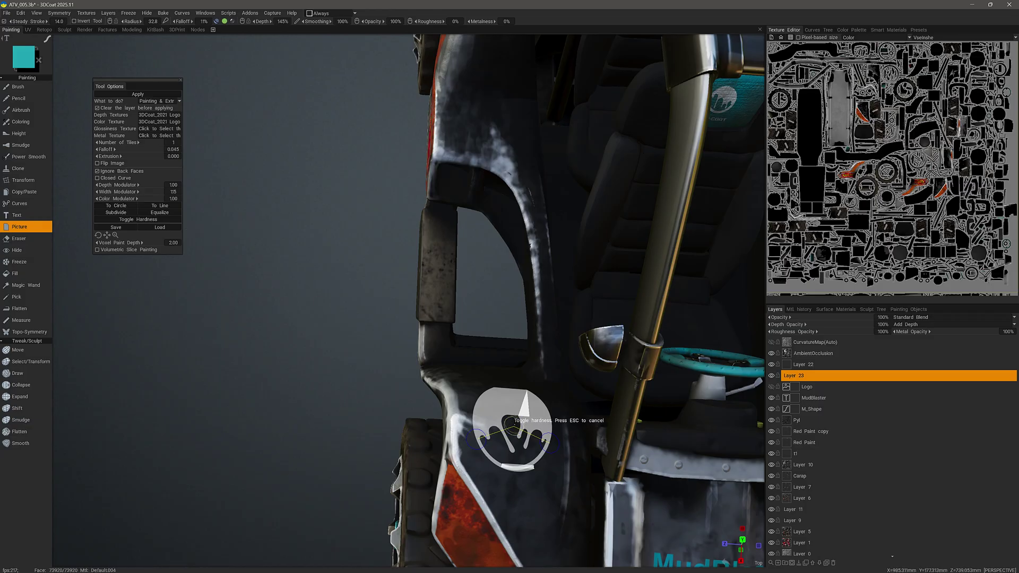
click(511, 422)
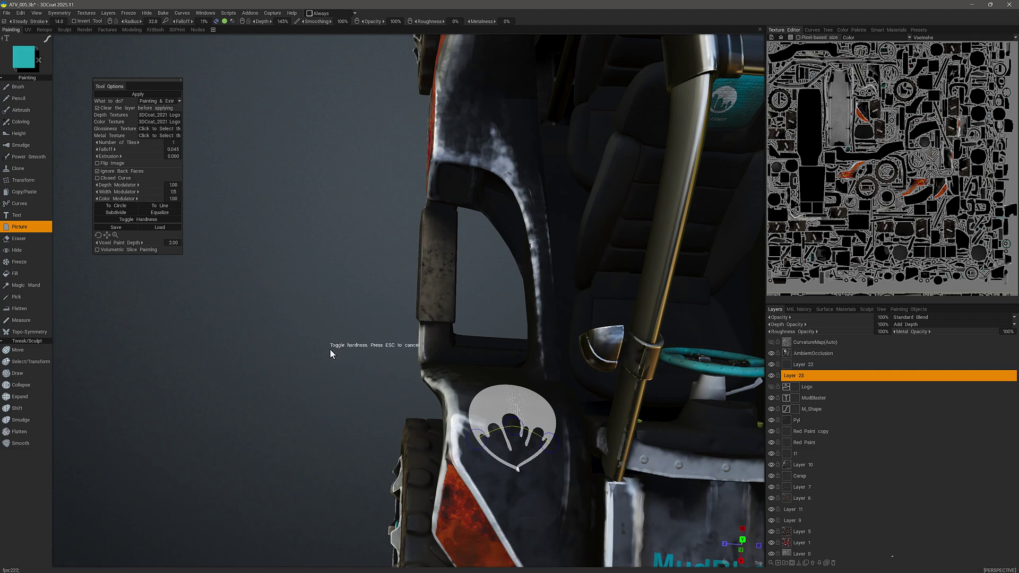
key(Escape)
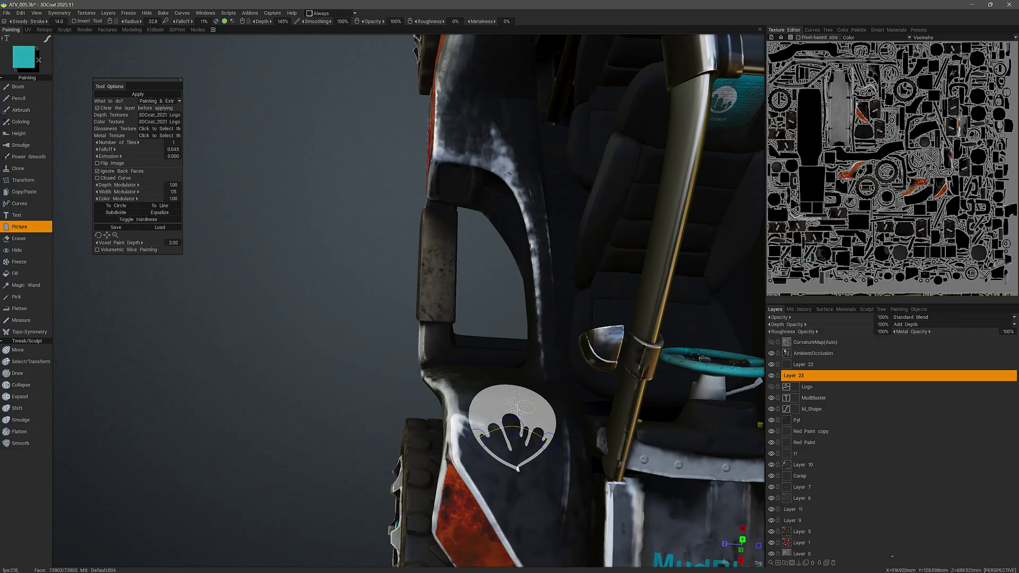
Straighten the bent fender curve into a line and set its Width Modulator to 1.00.
click(161, 205)
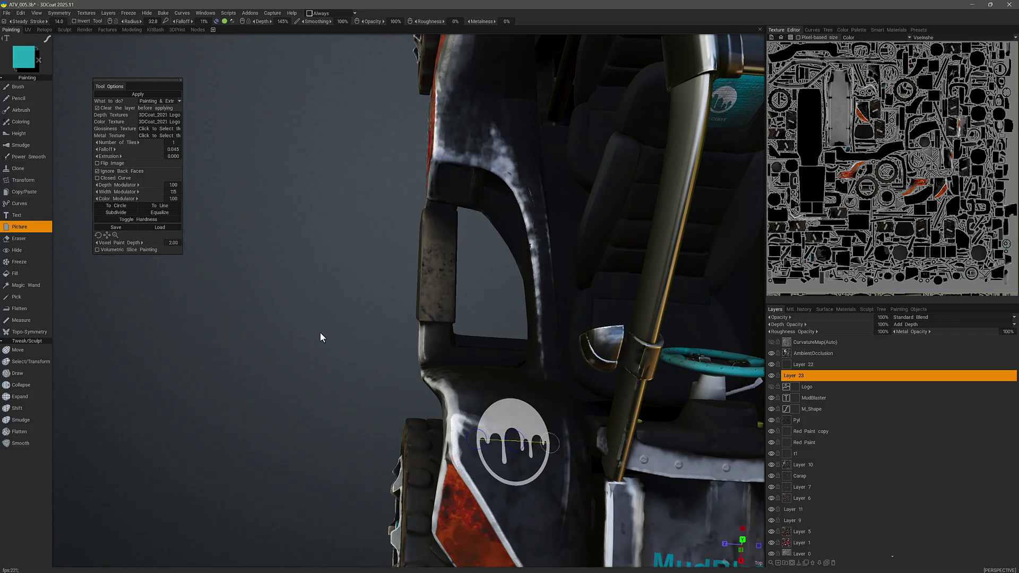
mouse_move(427, 429)
middle_down()
mouse_move(525, 511)
mouse_move(544, 482)
mouse_move(536, 458)
middle_up()
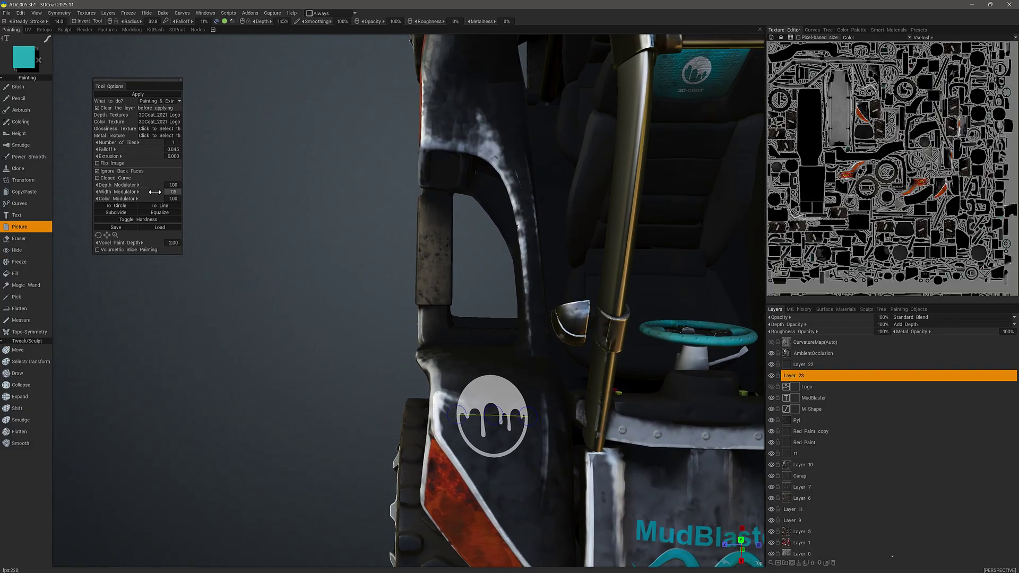
drag(149, 192, 143, 191)
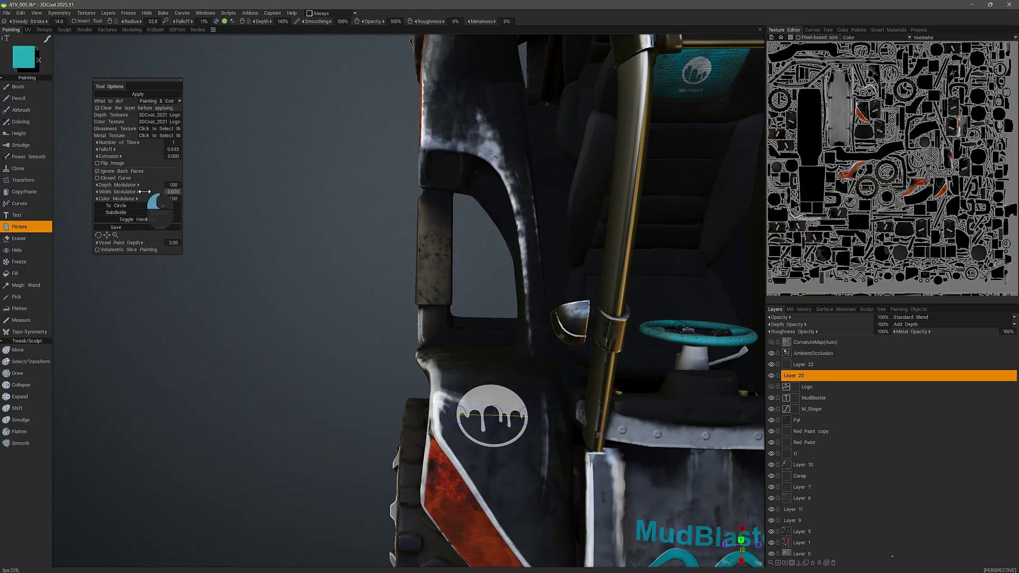
click(169, 192)
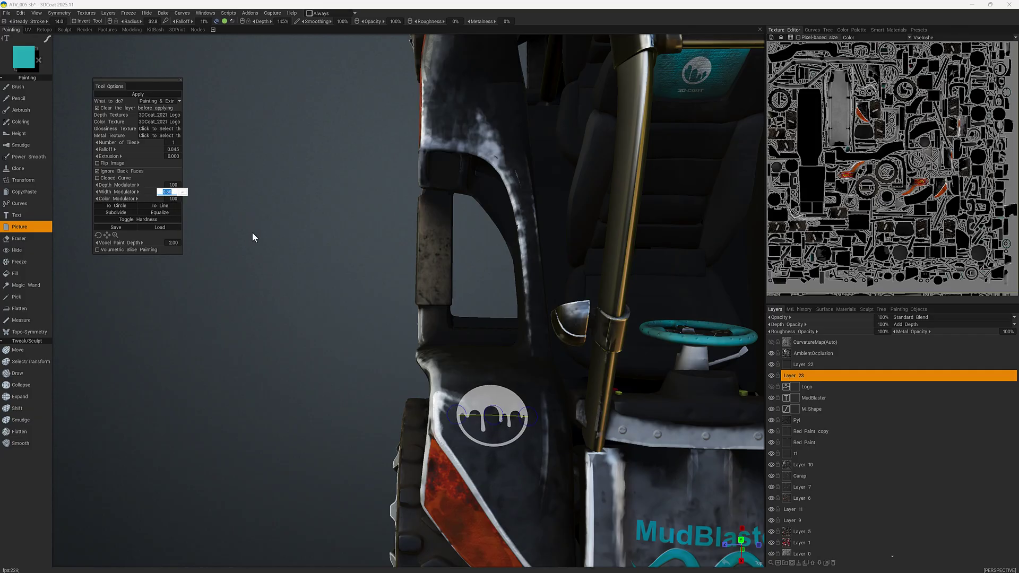
text(100)
key(Return)
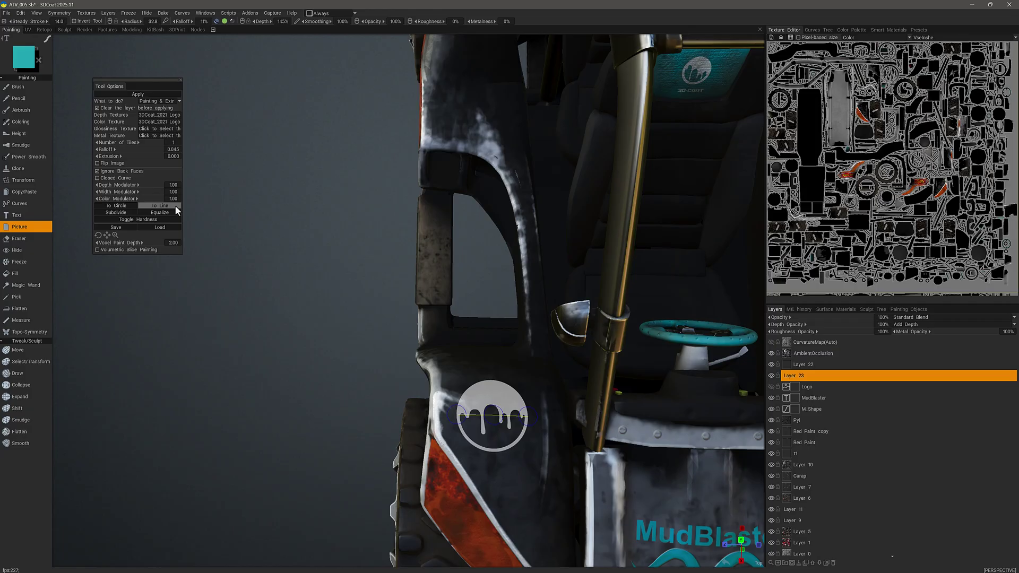
Apply the fender logo with a Depth Modulator of 1.69 and a Color Modulator of 0.210, and leave curve editing.
drag(149, 184, 215, 218)
drag(302, 284, 318, 330)
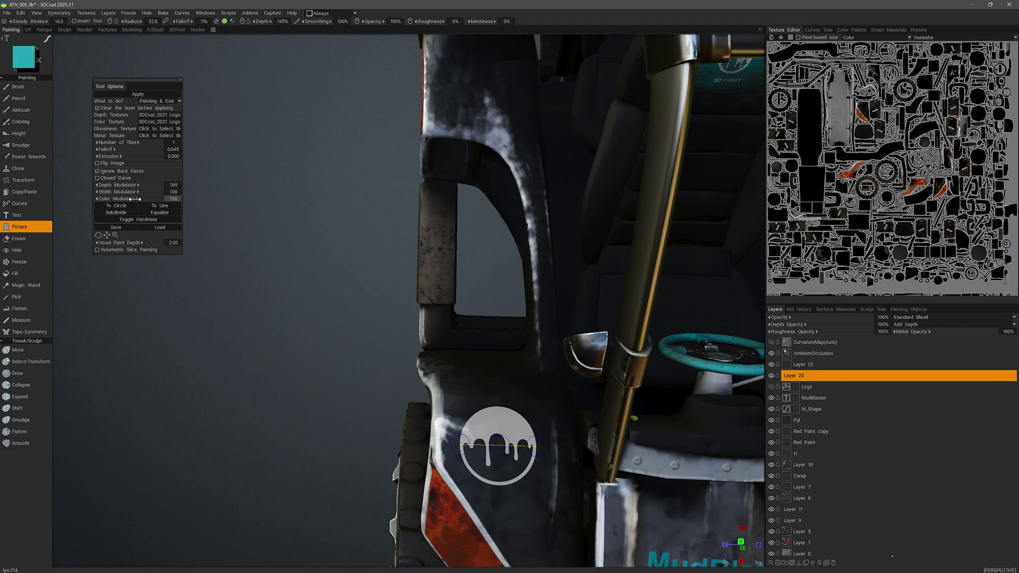
drag(135, 198, 109, 198)
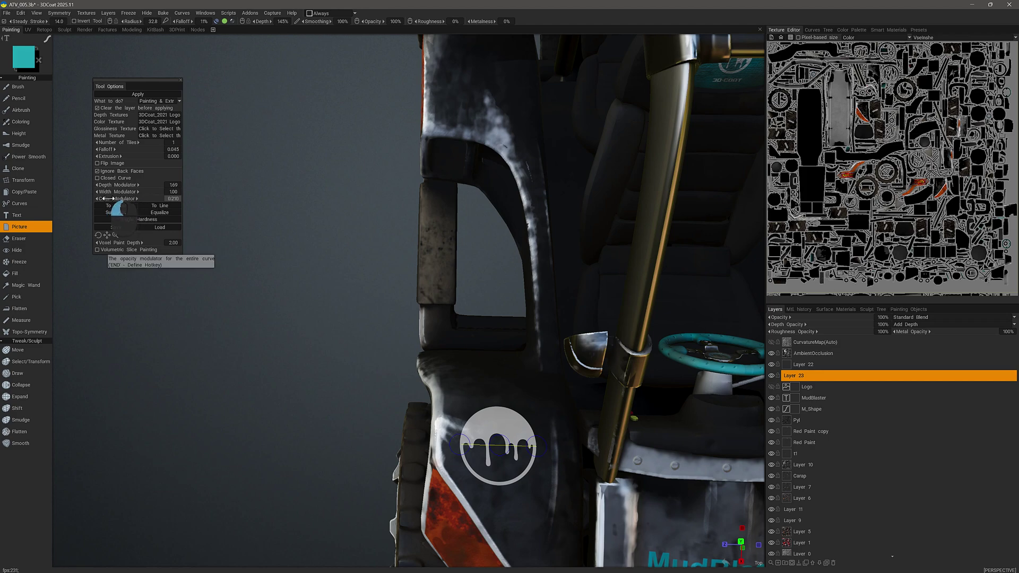
mouse_move(487, 404)
alt+mouse_down()
mouse_move(481, 396)
mouse_move(489, 395)
alt+mouse_up()
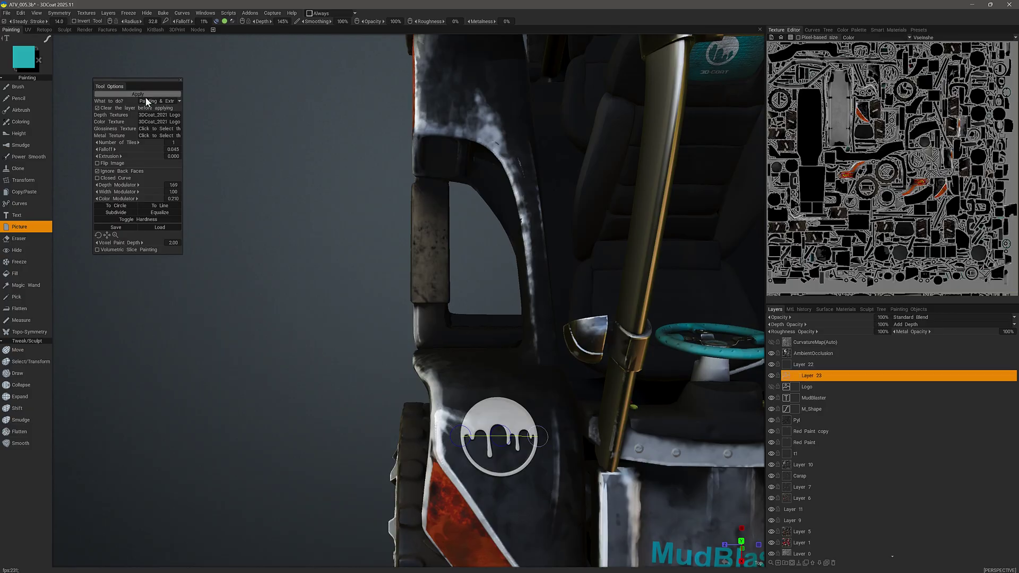
alt+drag(324, 345, 319, 323)
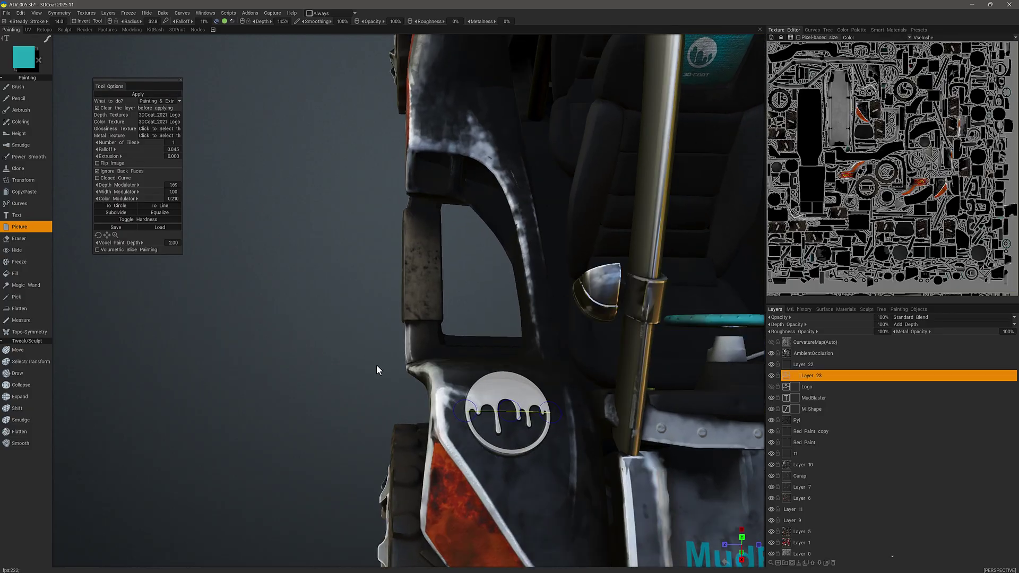
key(Escape)
alt+drag(376, 365, 399, 413)
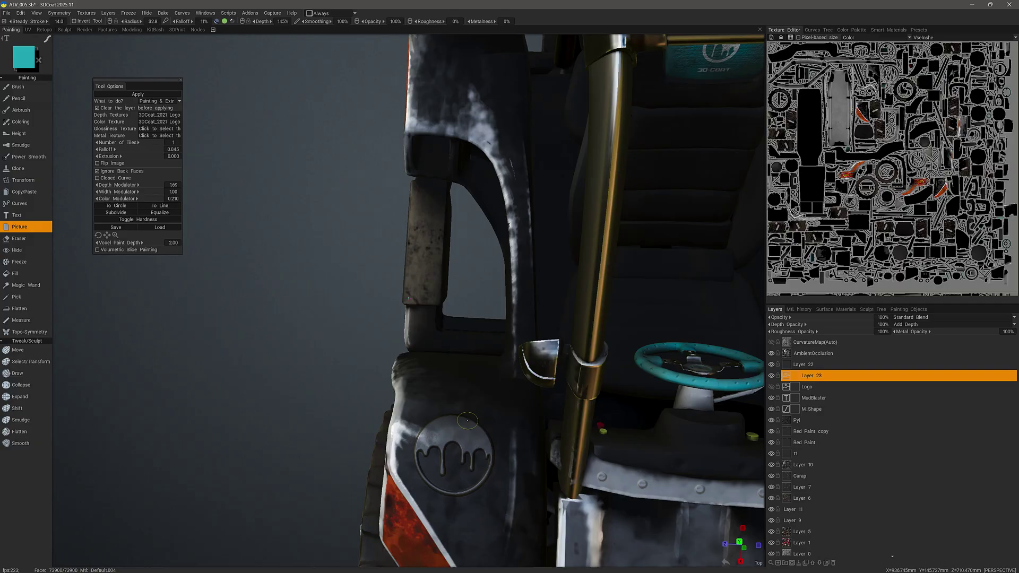
alt+drag(468, 420, 507, 406)
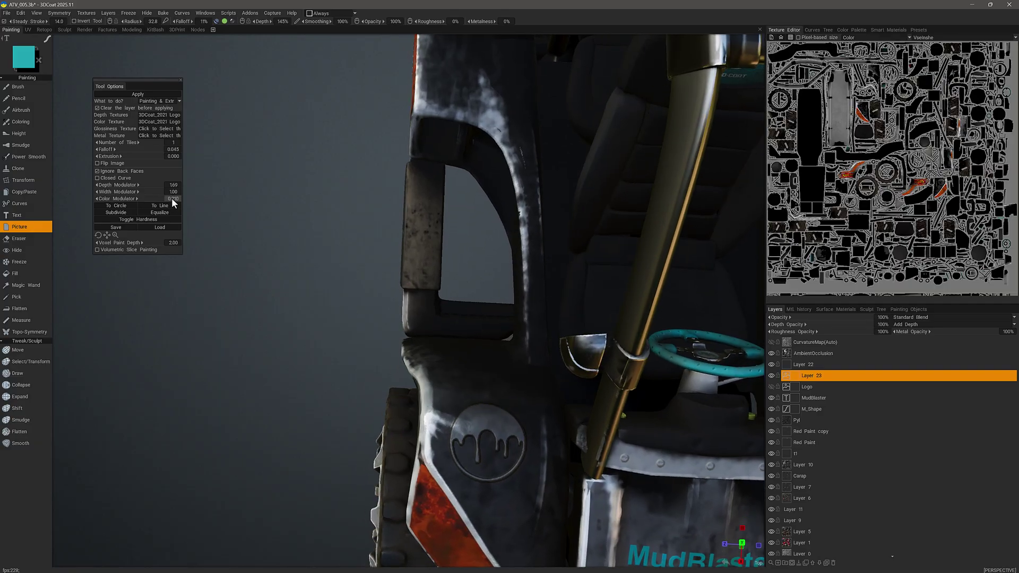
Reopen the fender logo's curve, reapply the picture with a Color Modulator of 1.00, and leave curve editing.
alt+drag(344, 447, 329, 363)
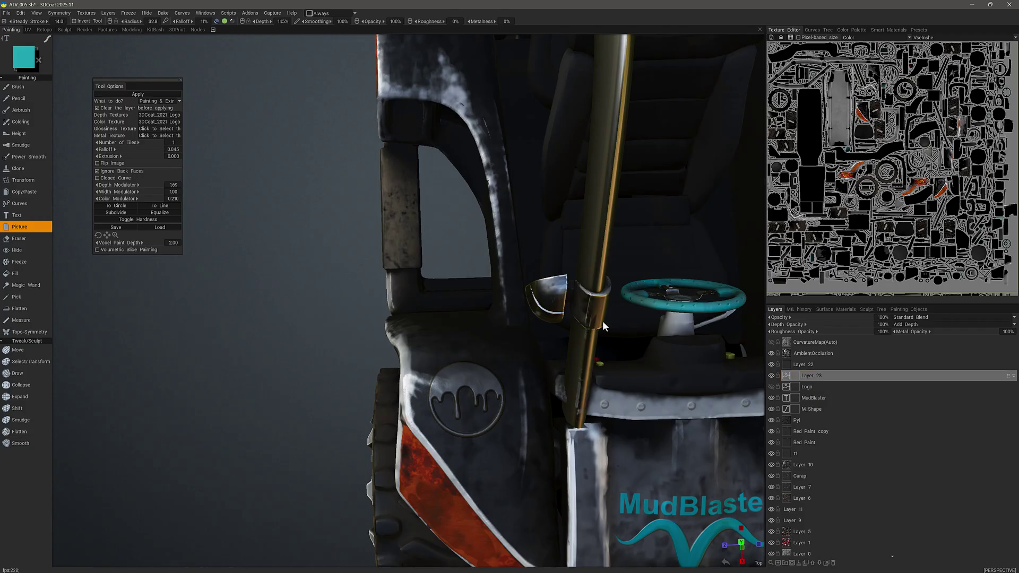
click(175, 199)
text(100)
key(Return)
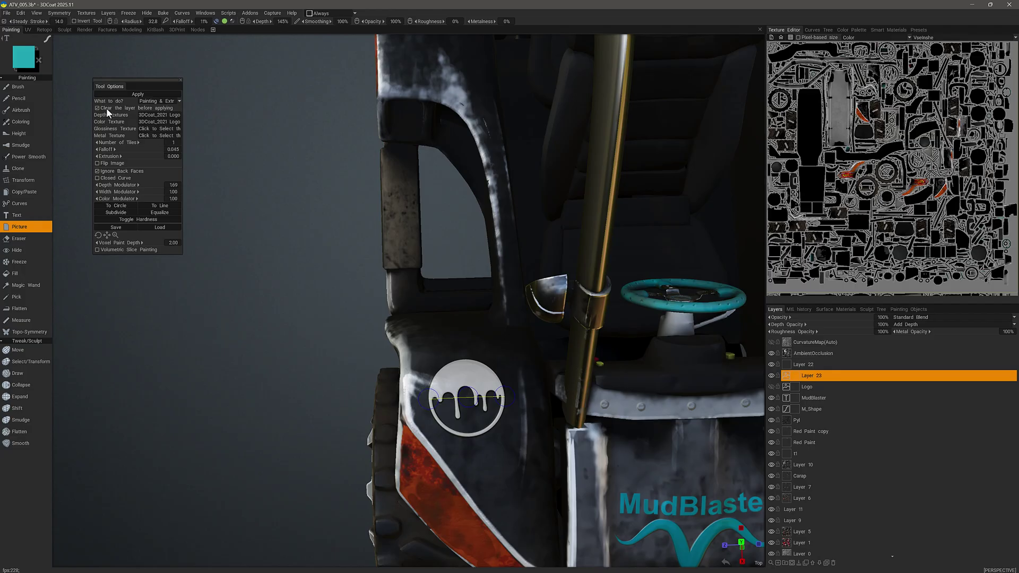
mouse_move(330, 325)
mouse_down()
mouse_move(348, 330)
mouse_move(340, 322)
mouse_up()
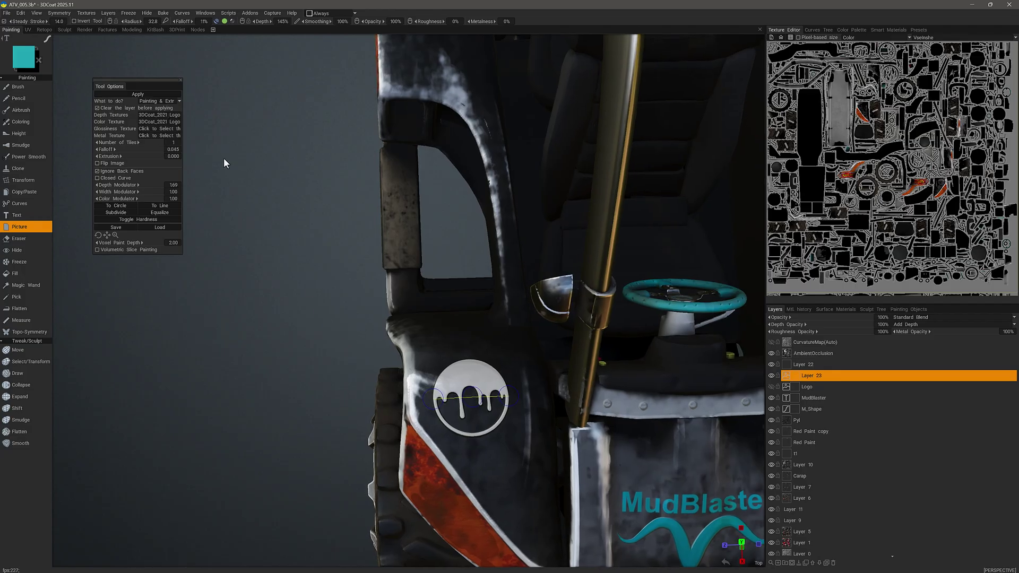
click(141, 94)
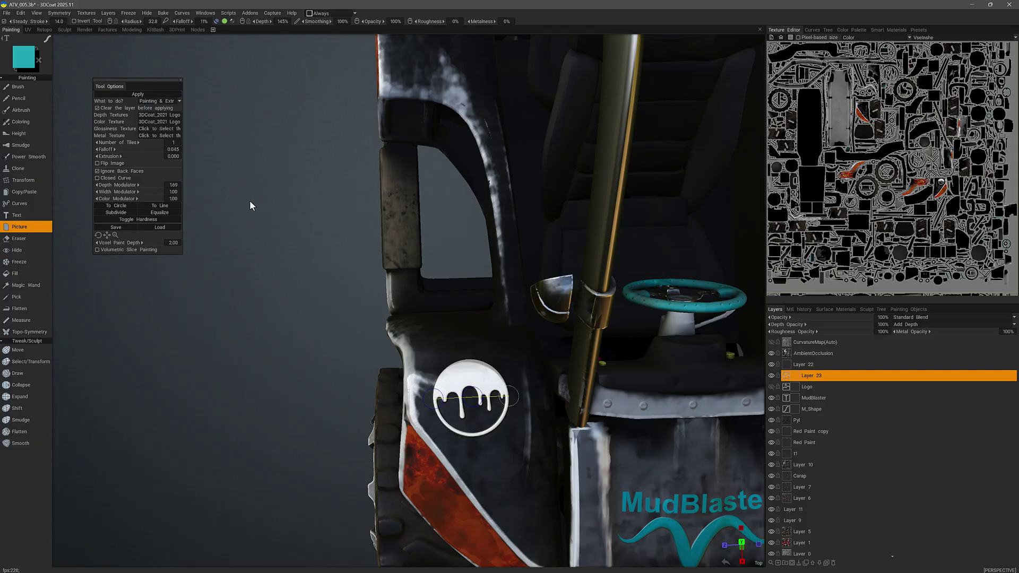
key(Escape)
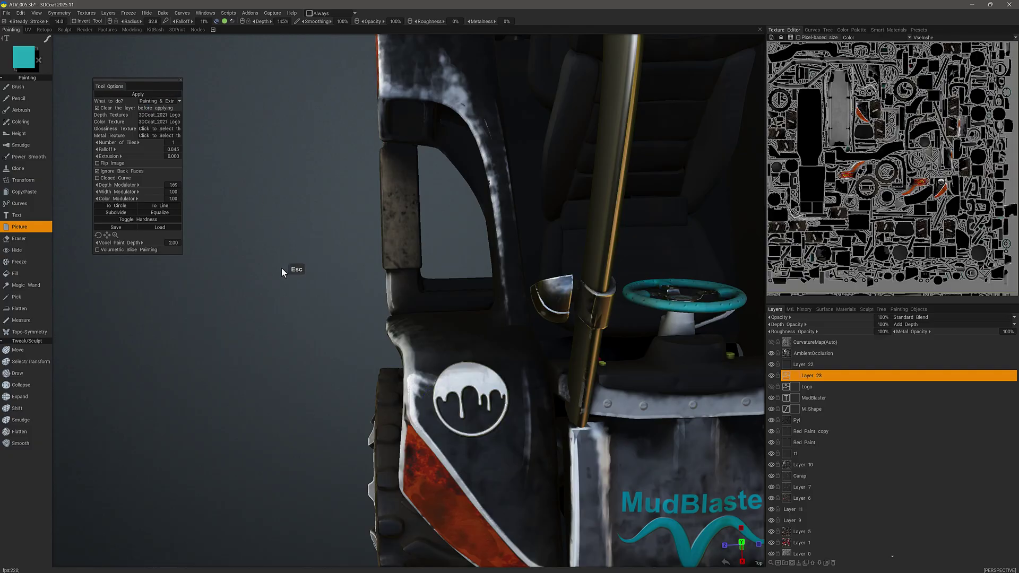
Adjust the fender logo layer to 104% depth opacity and 83% roughness opacity.
drag(280, 269, 380, 372)
right_drag(381, 372, 415, 395)
drag(416, 396, 351, 461)
drag(265, 443, 341, 414)
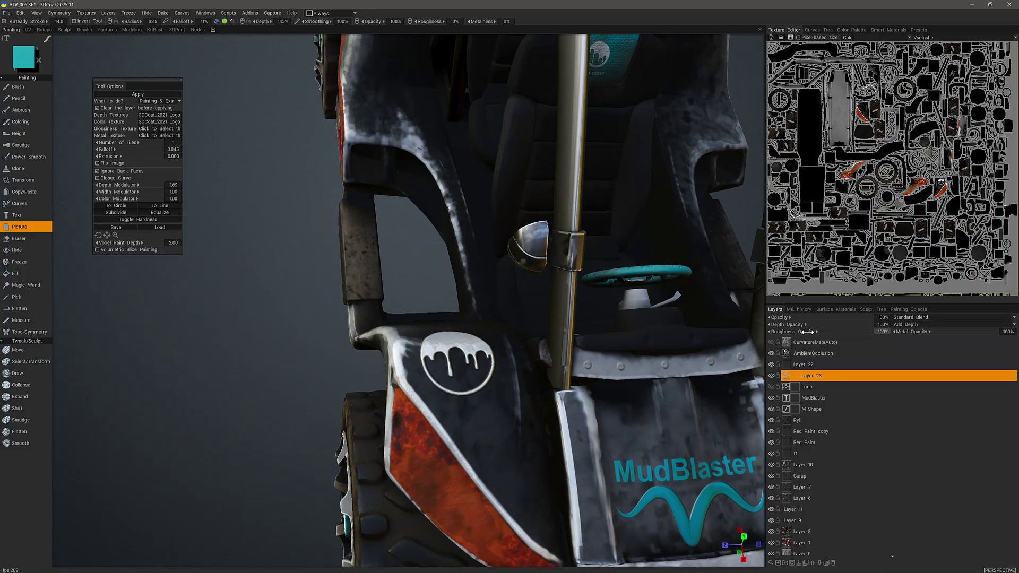
drag(806, 332, 797, 330)
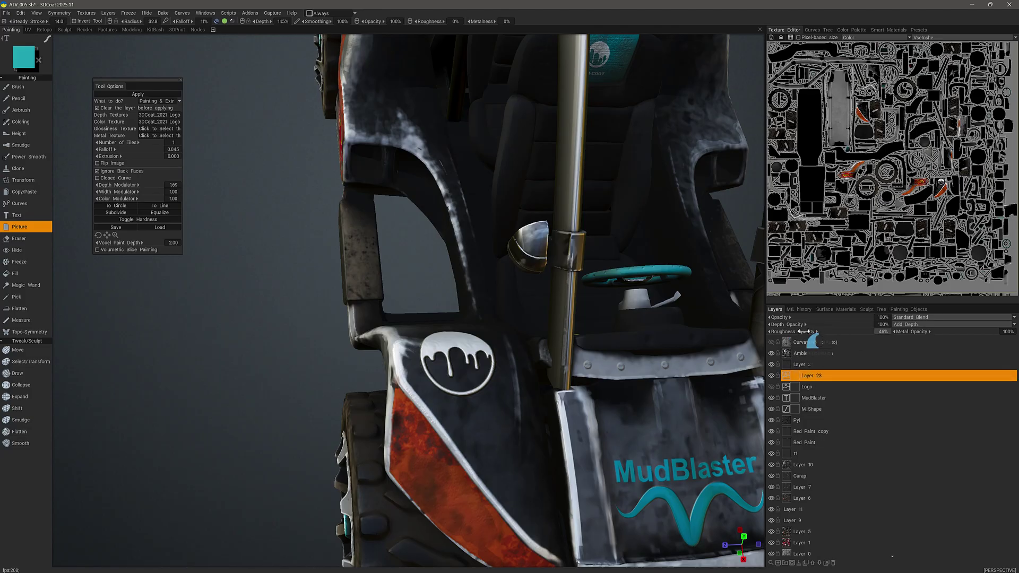
drag(796, 325, 772, 323)
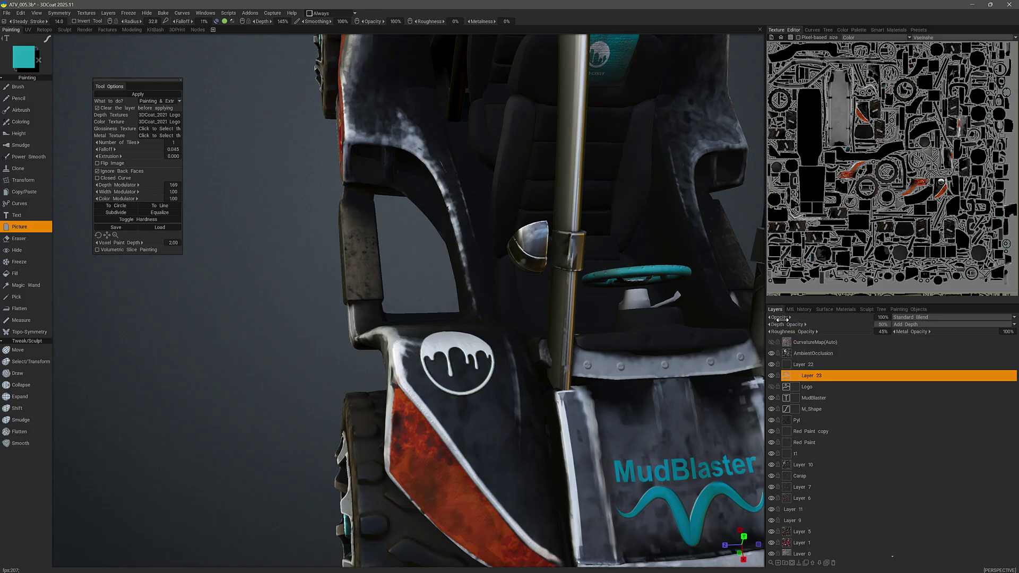
drag(780, 317, 803, 329)
drag(807, 327, 808, 328)
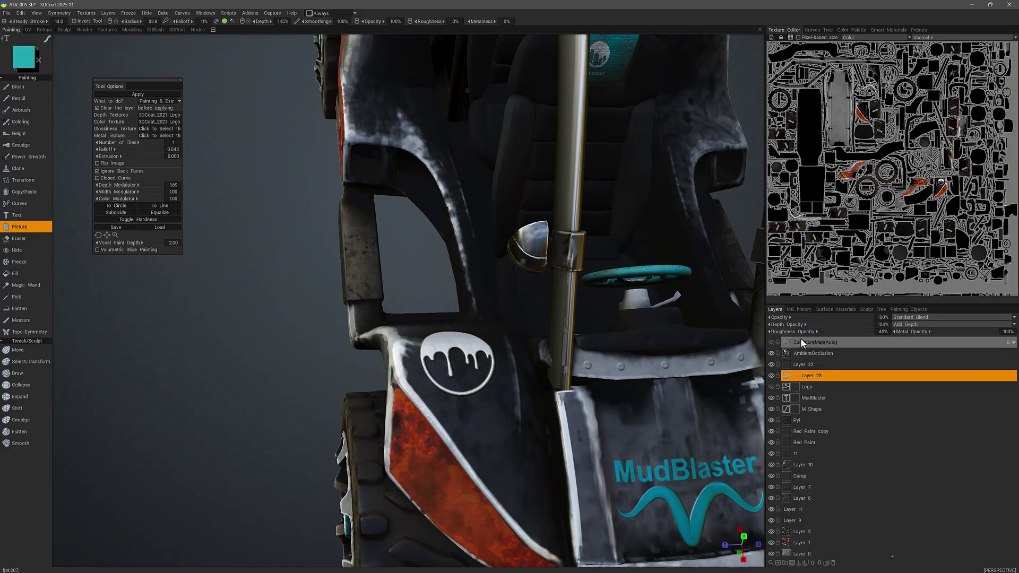
drag(339, 338, 279, 323)
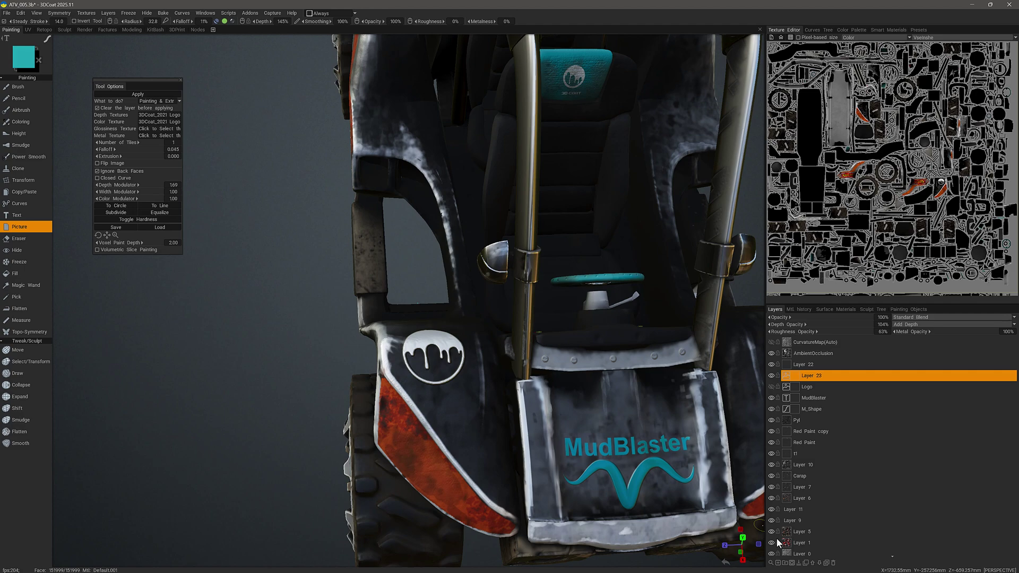
Delete the fender logo layer and make the hood's Logo layer visible again.
click(834, 562)
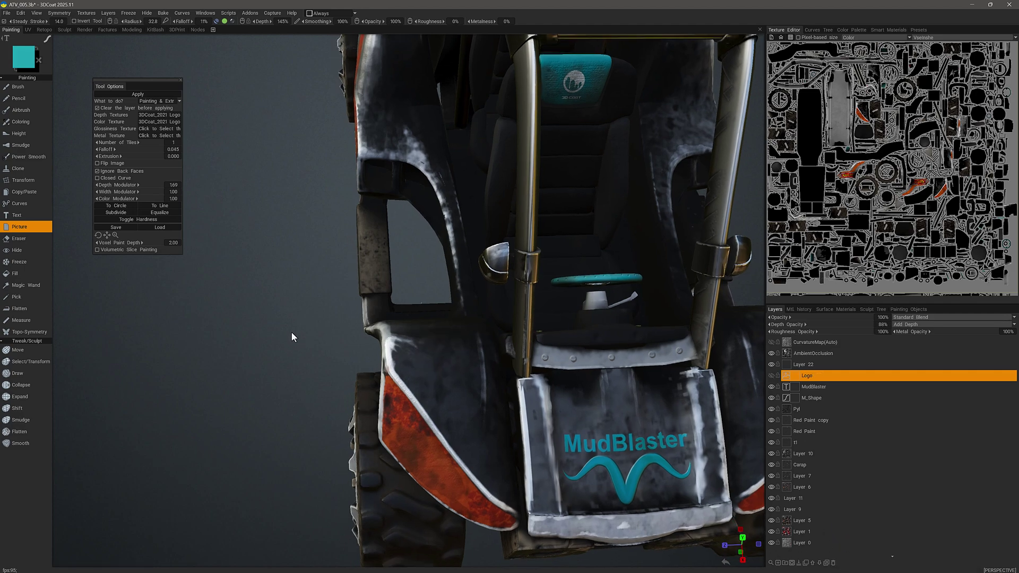
drag(291, 332, 345, 335)
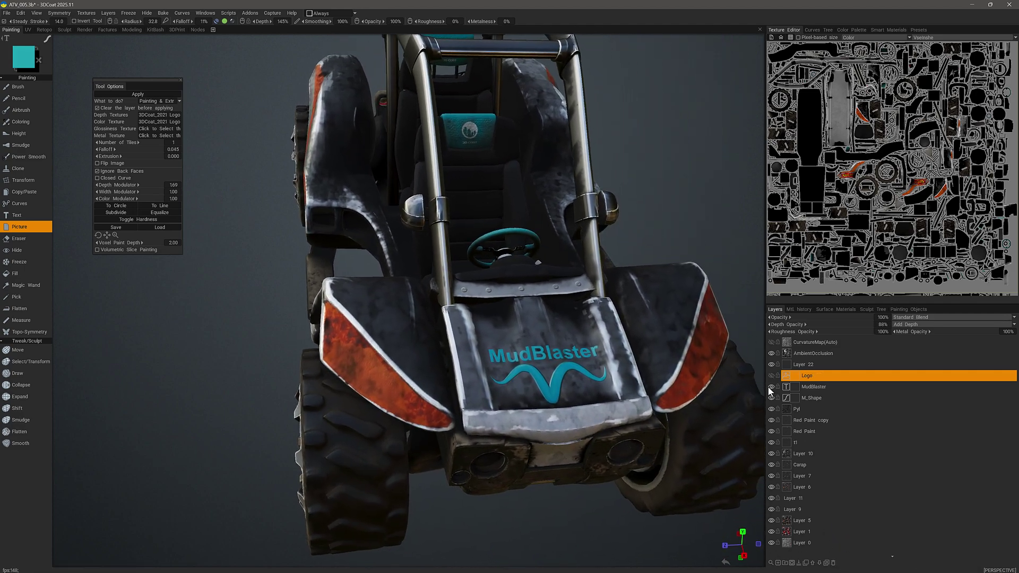
click(773, 376)
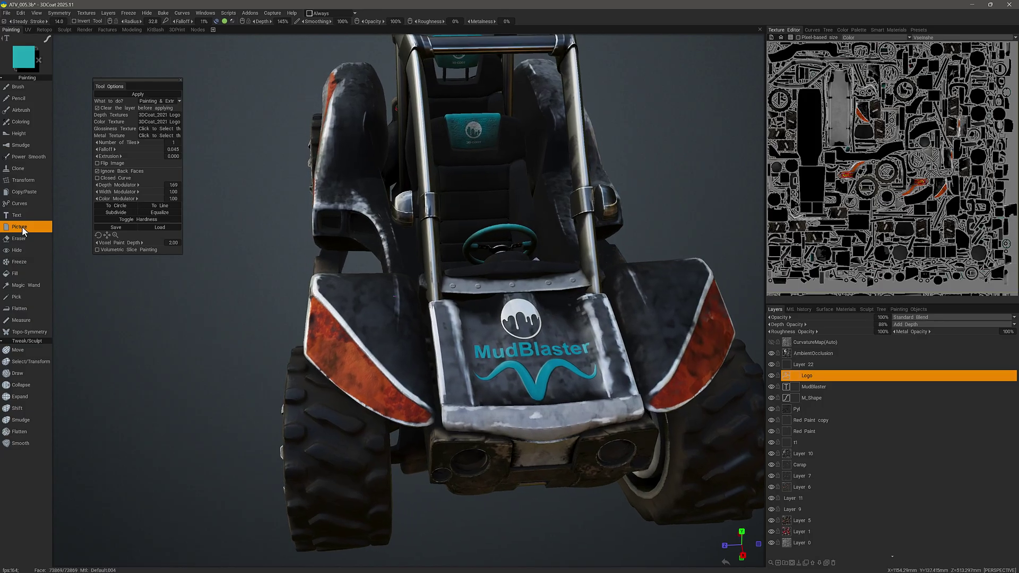